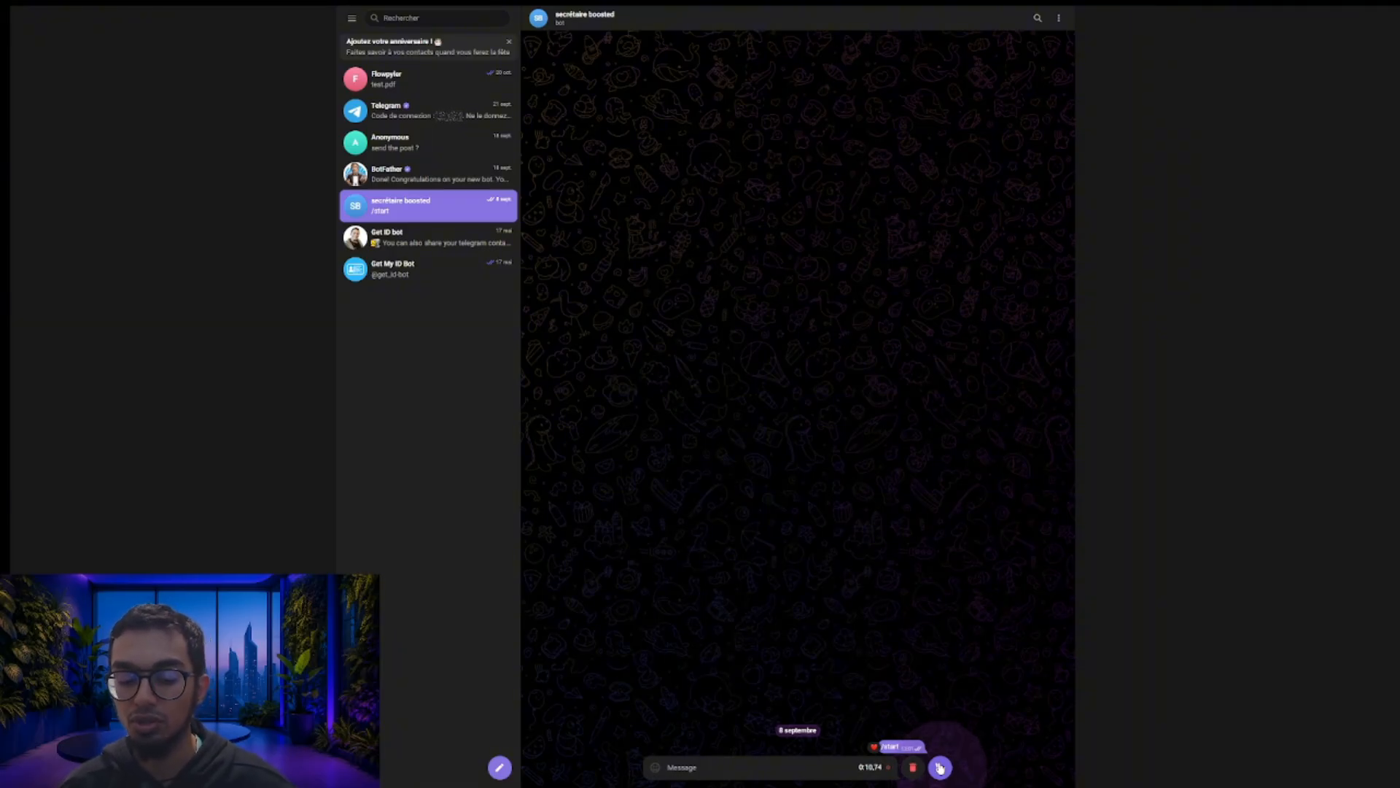
# - Send the recorded voice message to the secrétaire boosted bot
pyautogui.click(941, 767)
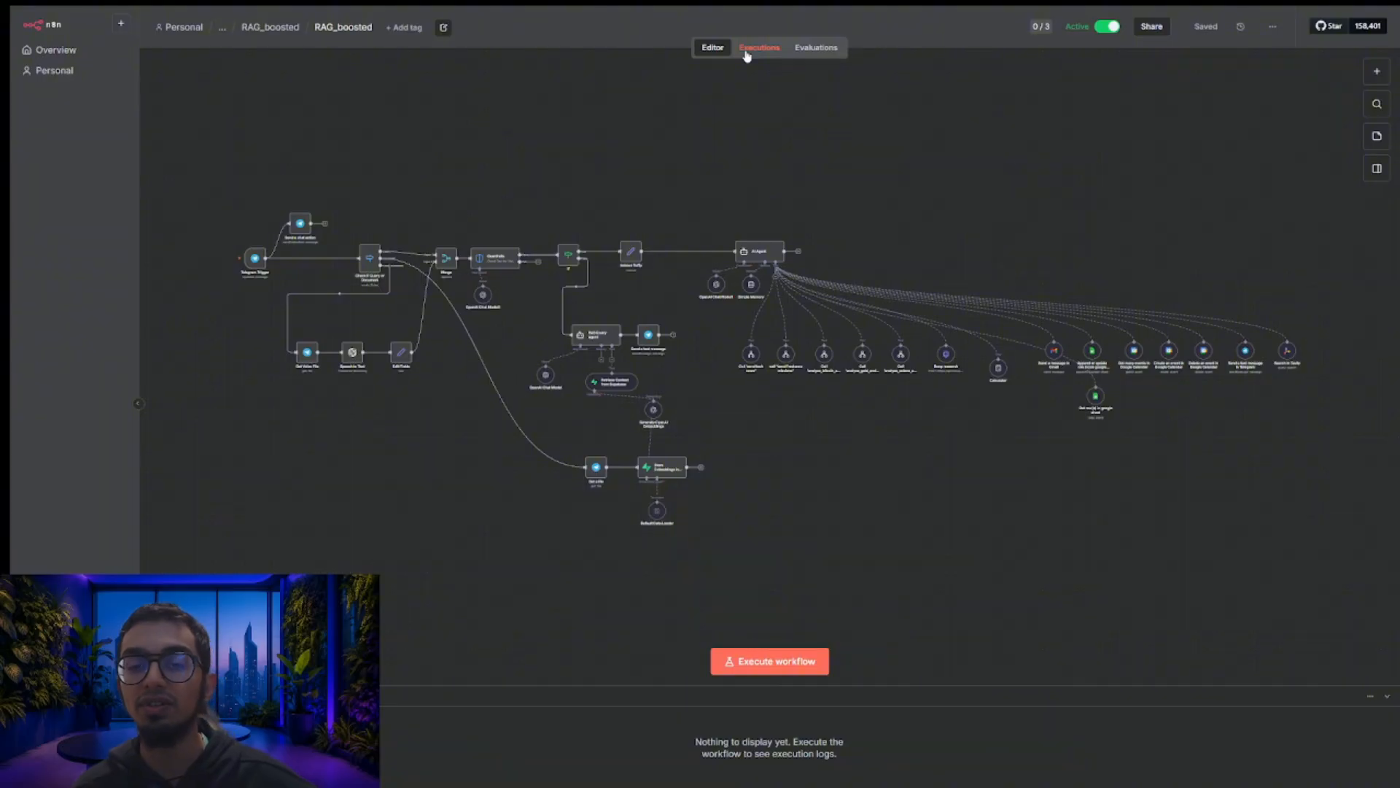
# - Switch to n8n and examine the latest RAG_boosted execution from the voice-message branch through Guardrails to the AI Agent's tools
pyautogui.click(758, 47)
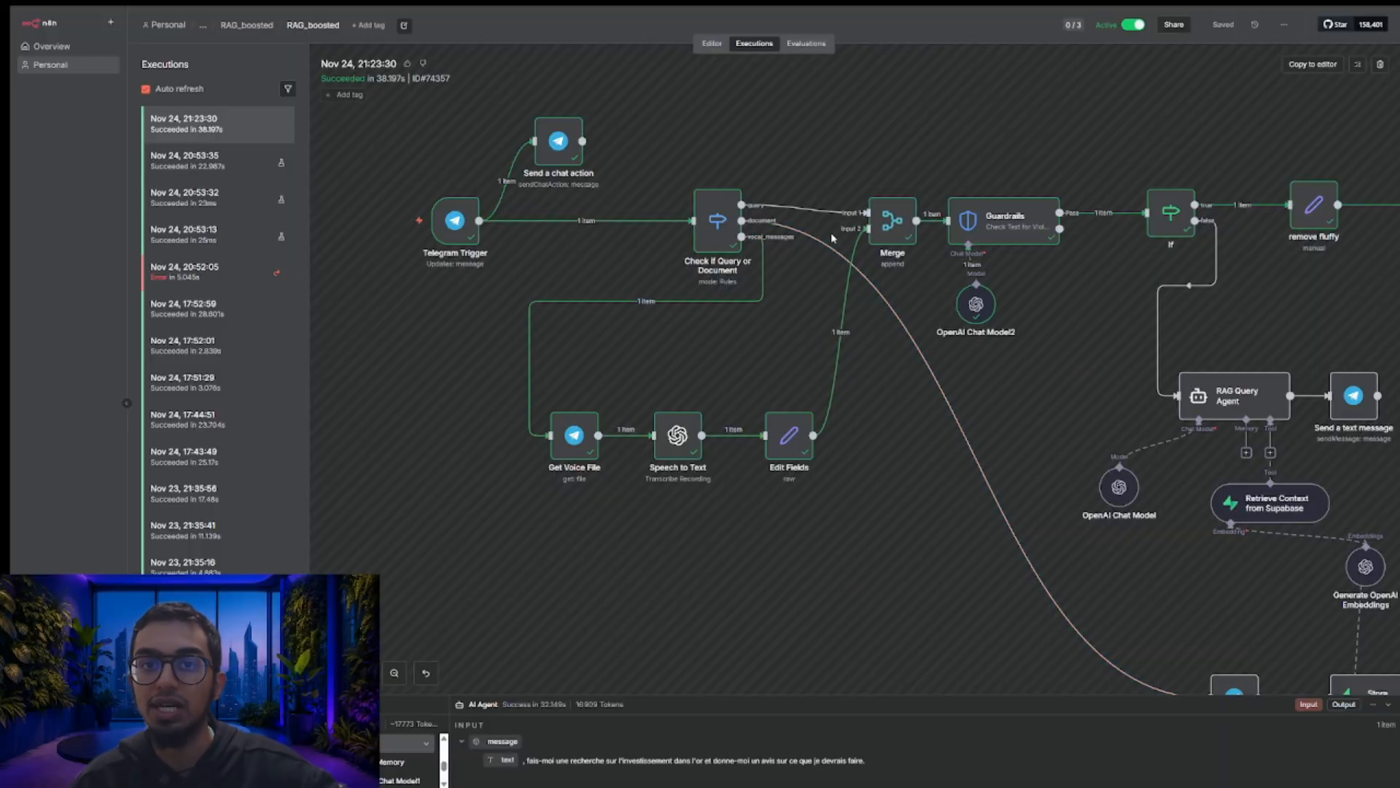
pyautogui.hscroll(3, 912, 219)
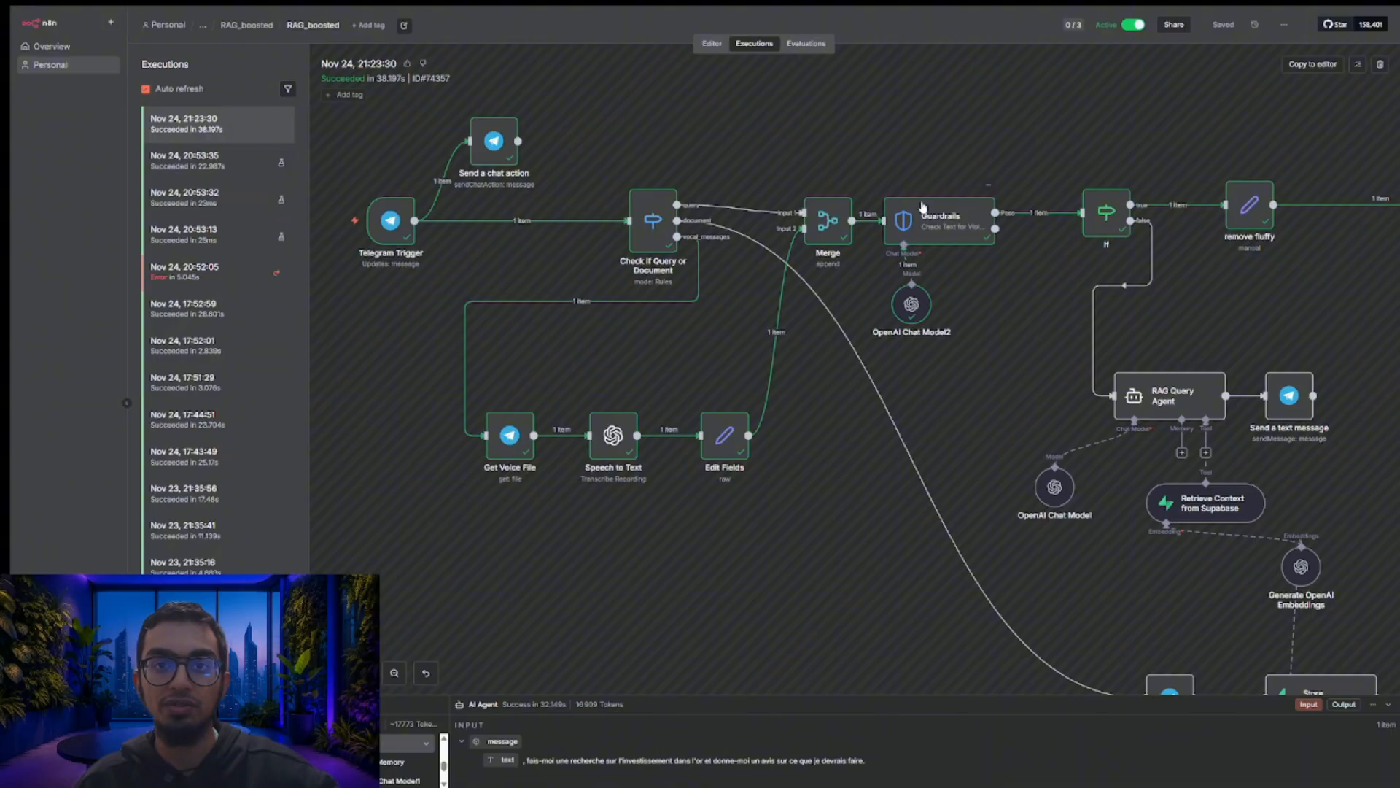
pyautogui.hscroll(5, 922, 206)
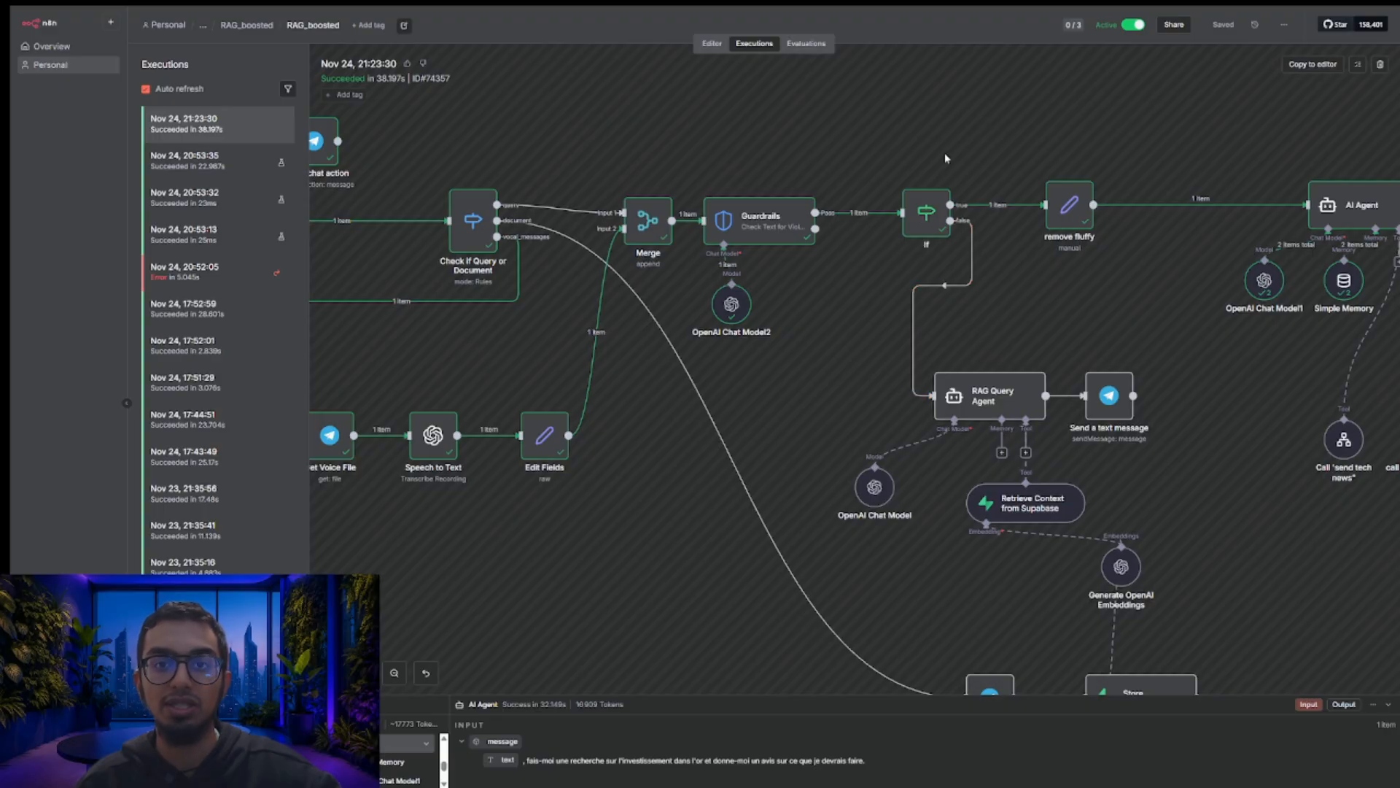
pyautogui.hscroll(2, 985, 201)
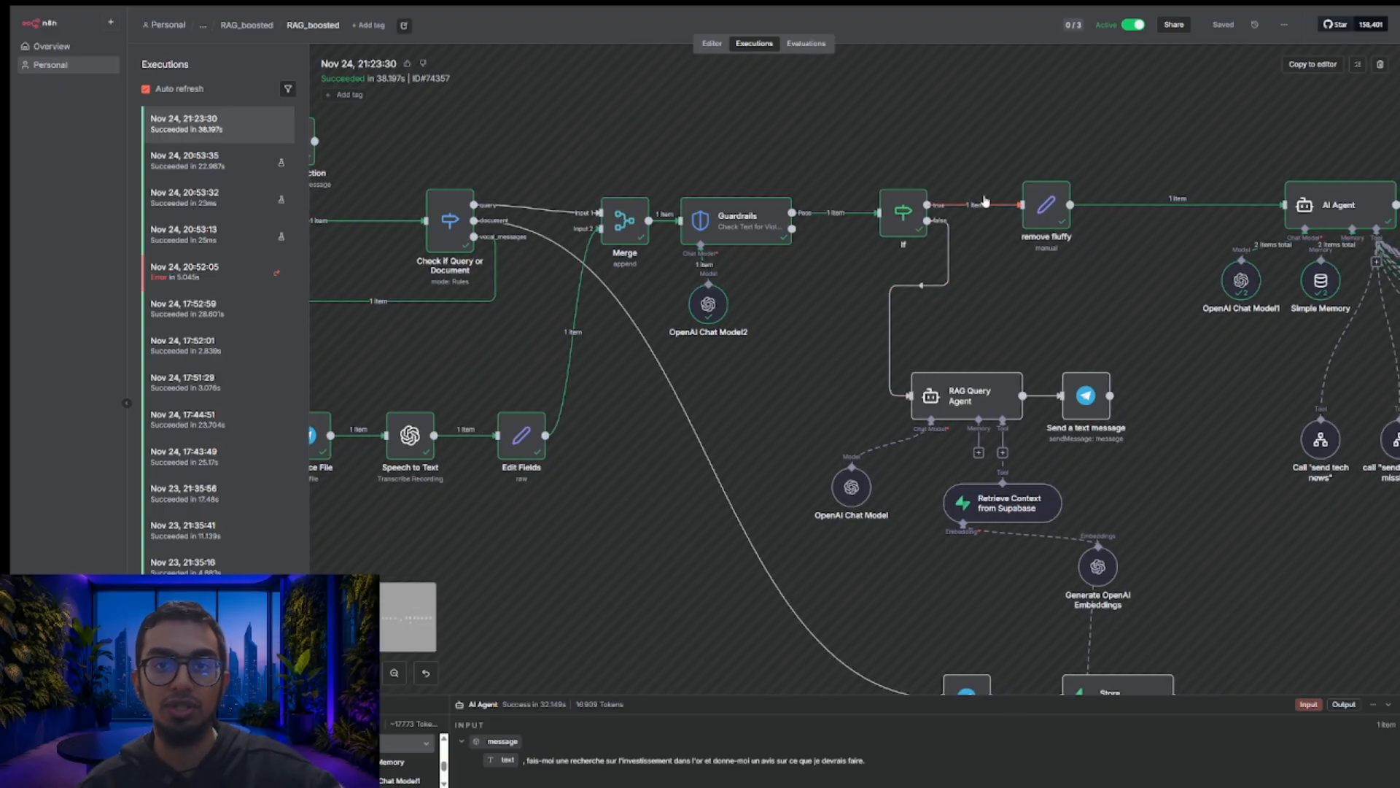
pyautogui.hscroll(2, 984, 200)
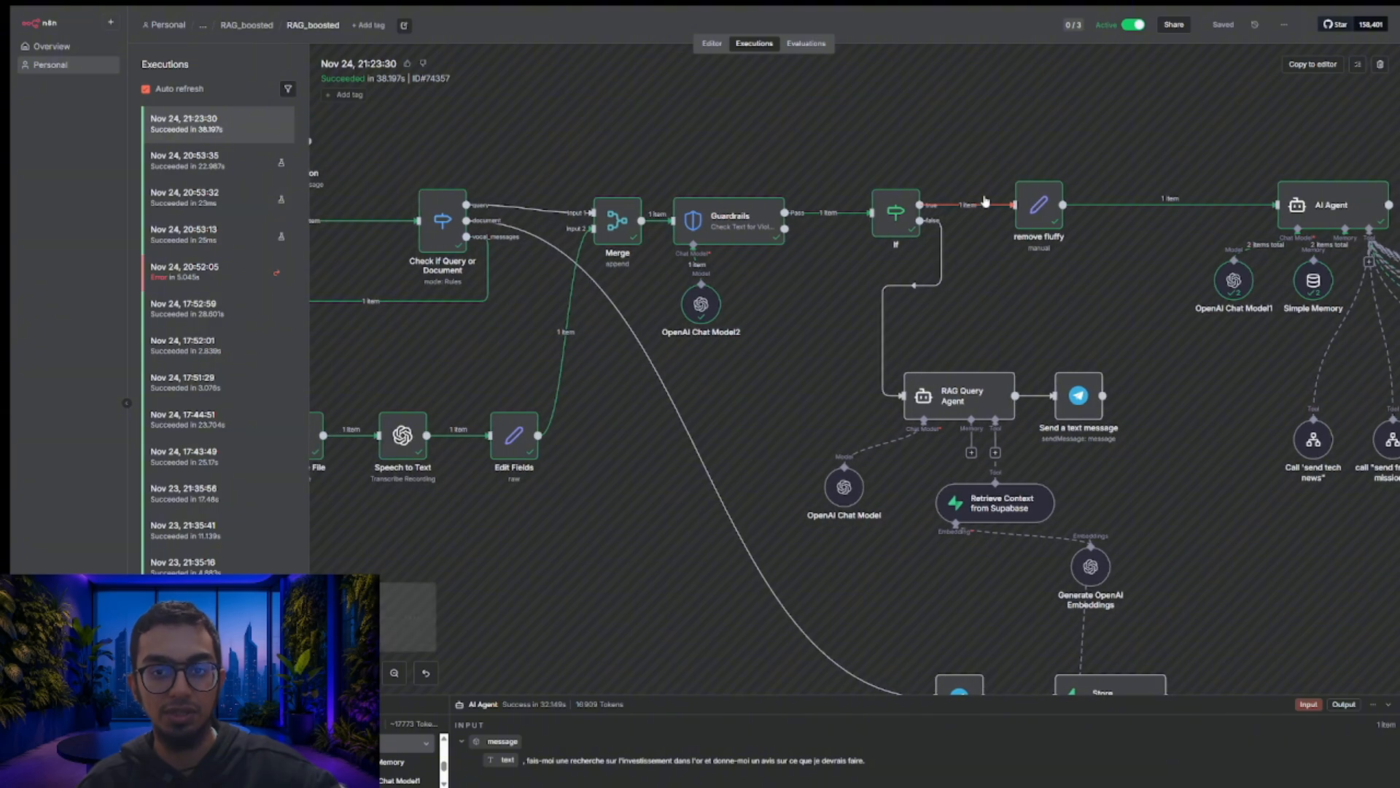
pyautogui.hscroll(10, 984, 201)
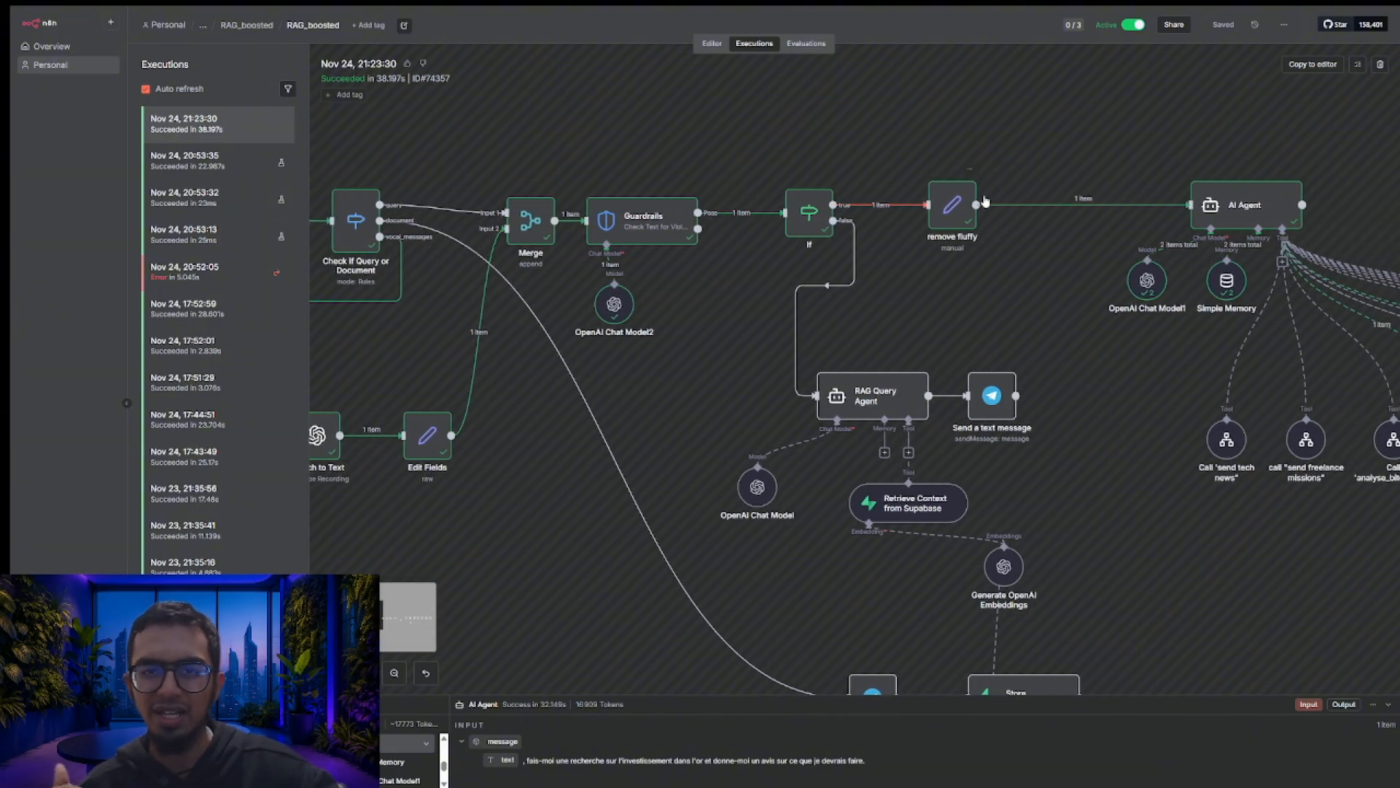
pyautogui.hscroll(10, 985, 201)
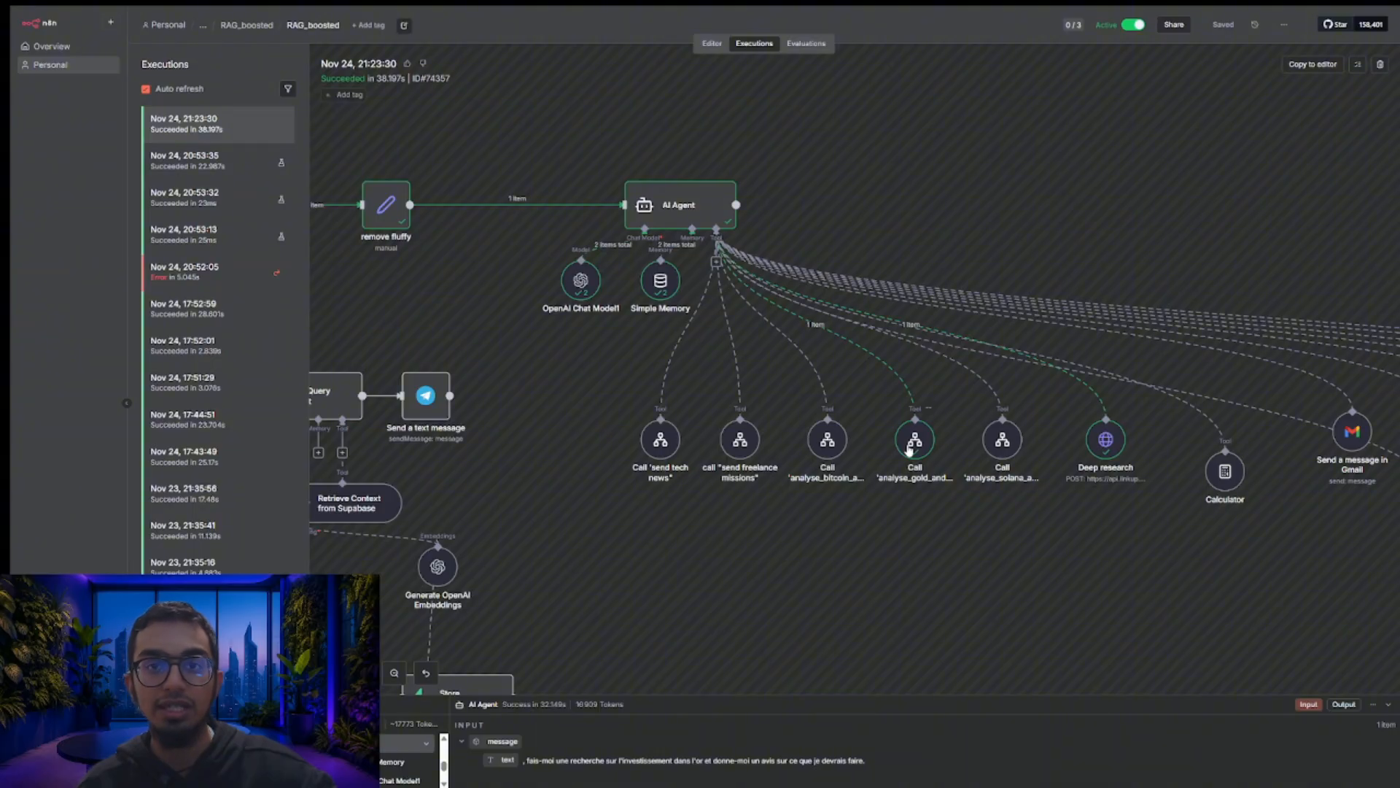
pyautogui.hscroll(1, 908, 450)
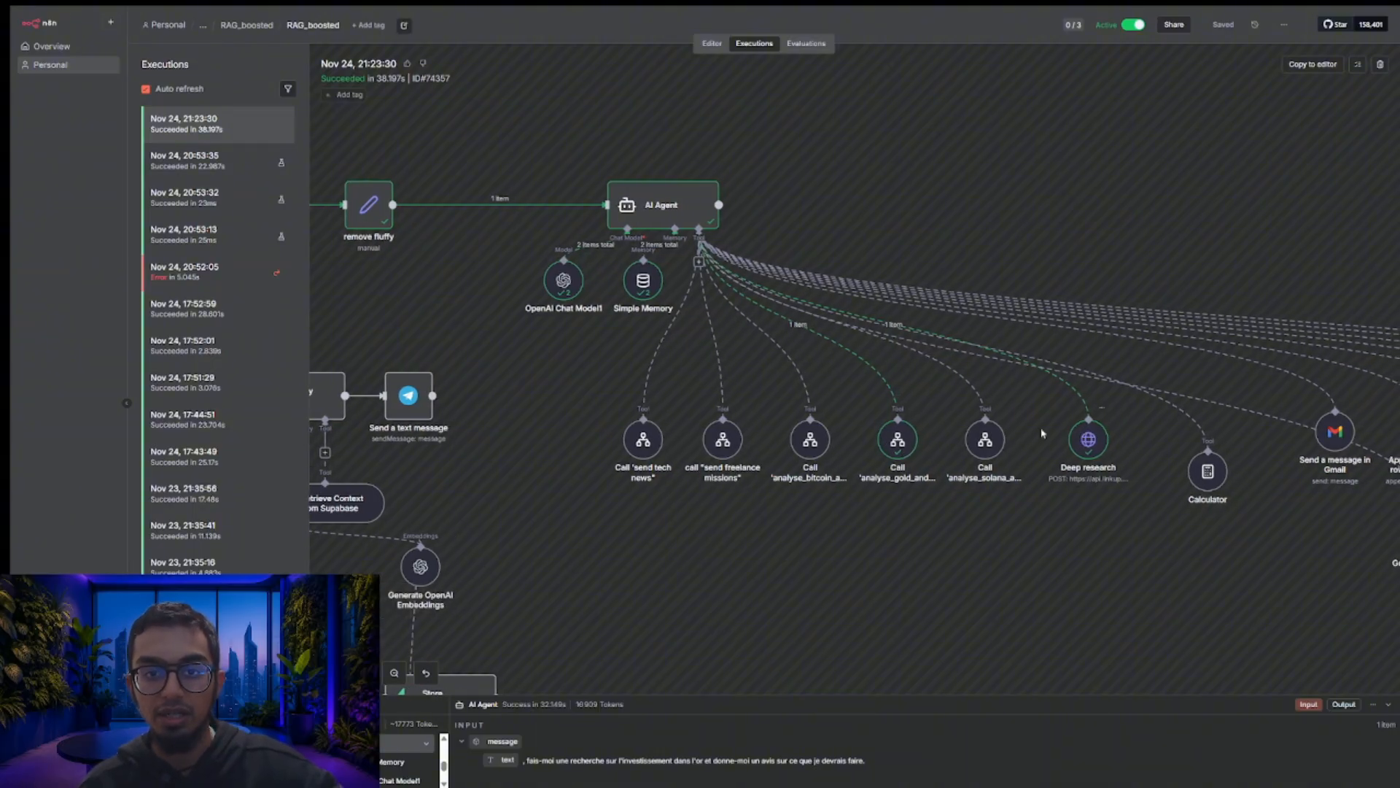
# - Open the sub-workflow called by the AI Agent's analyse_gold tool from the execution view
pyautogui.click(891, 445)
pyautogui.rightClick(892, 447)
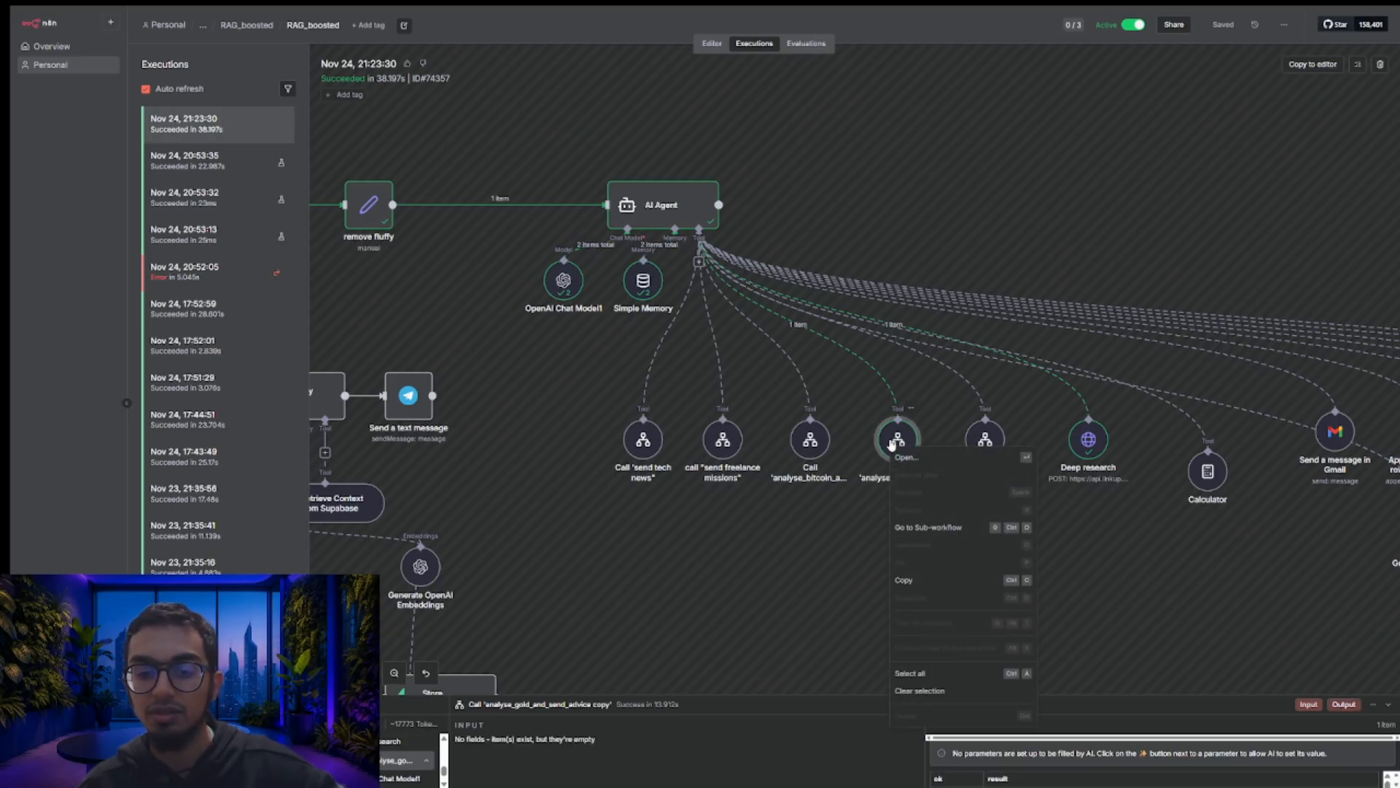
pyautogui.click(905, 527)
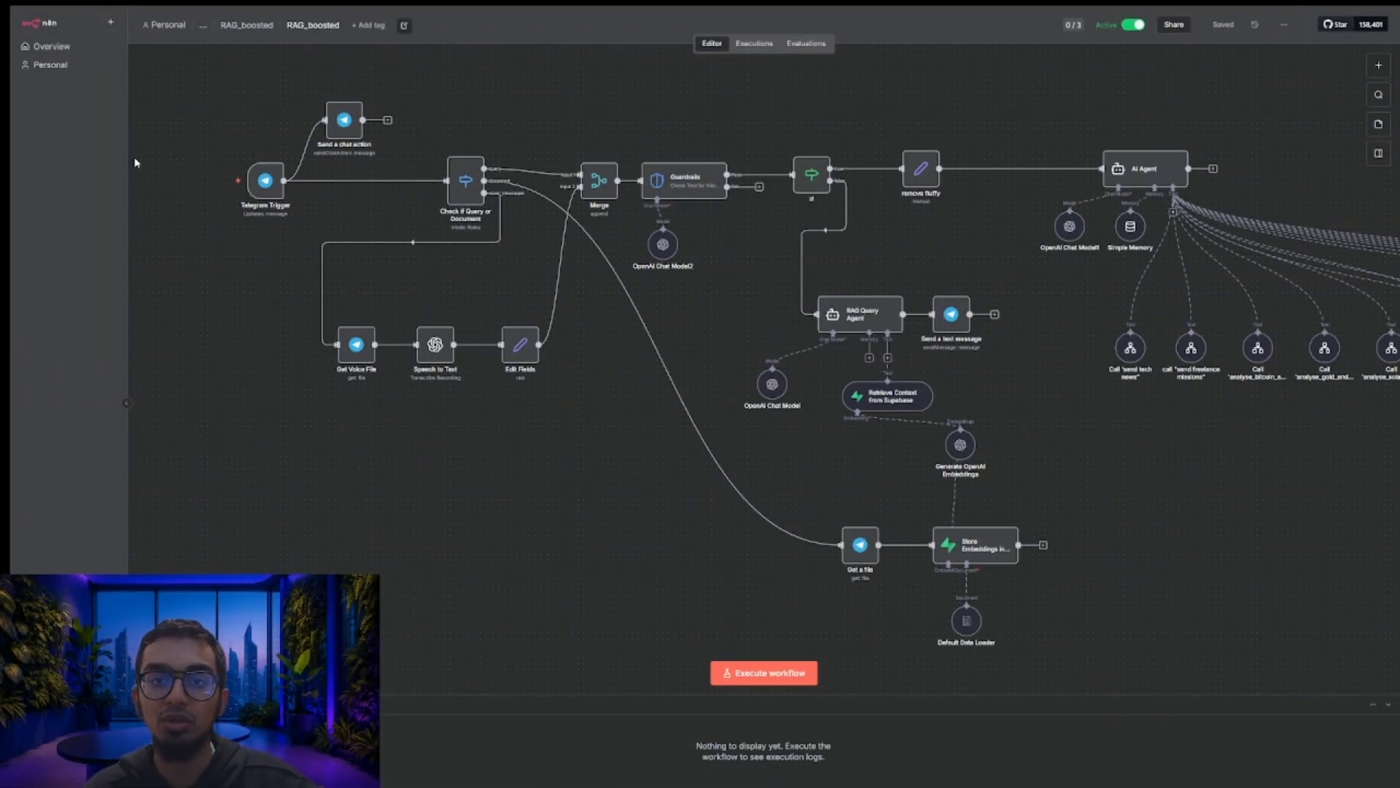
# - Inspect the Guardrails node's text-to-check expression and NSFW settings, and return to the workflow canvas
pyautogui.moveTo(174, 171)
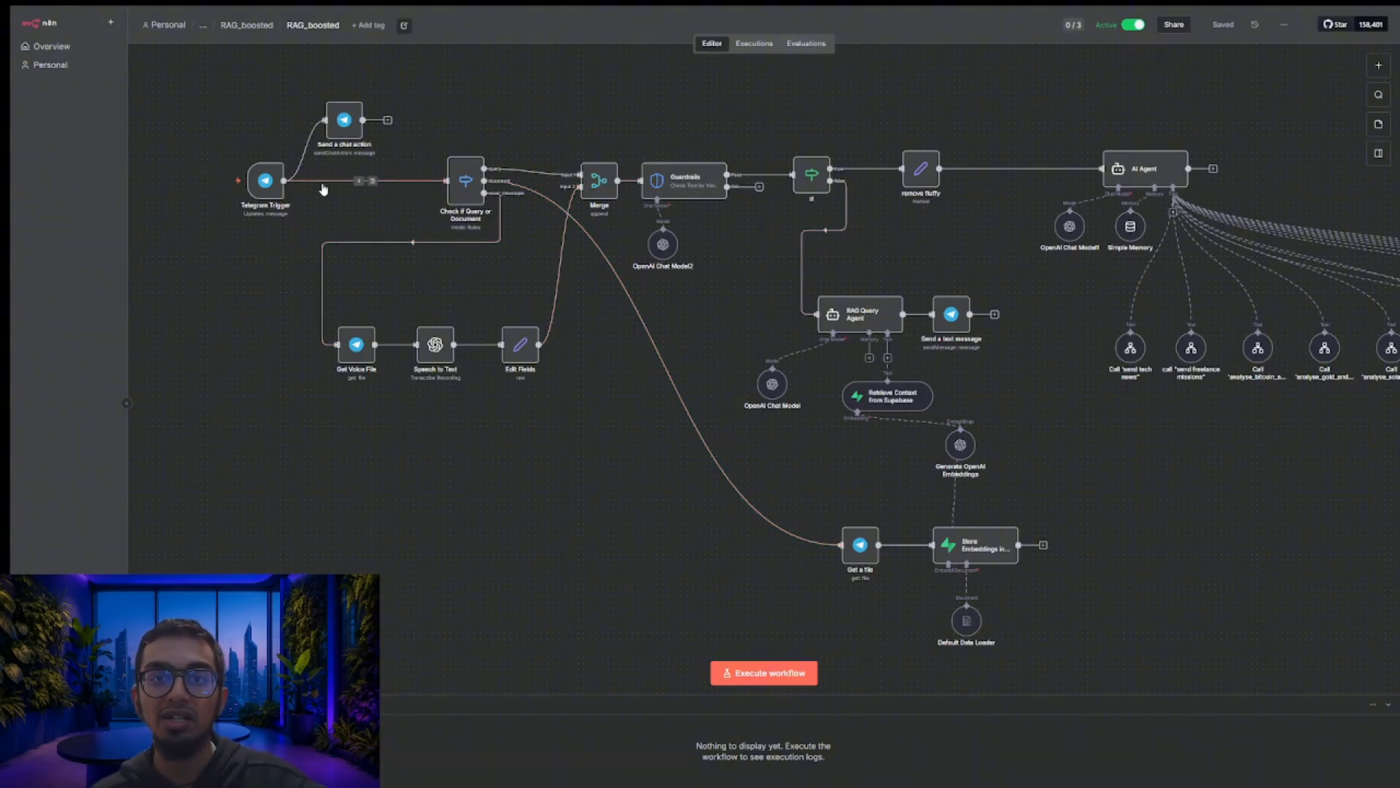
pyautogui.moveTo(216, 179)
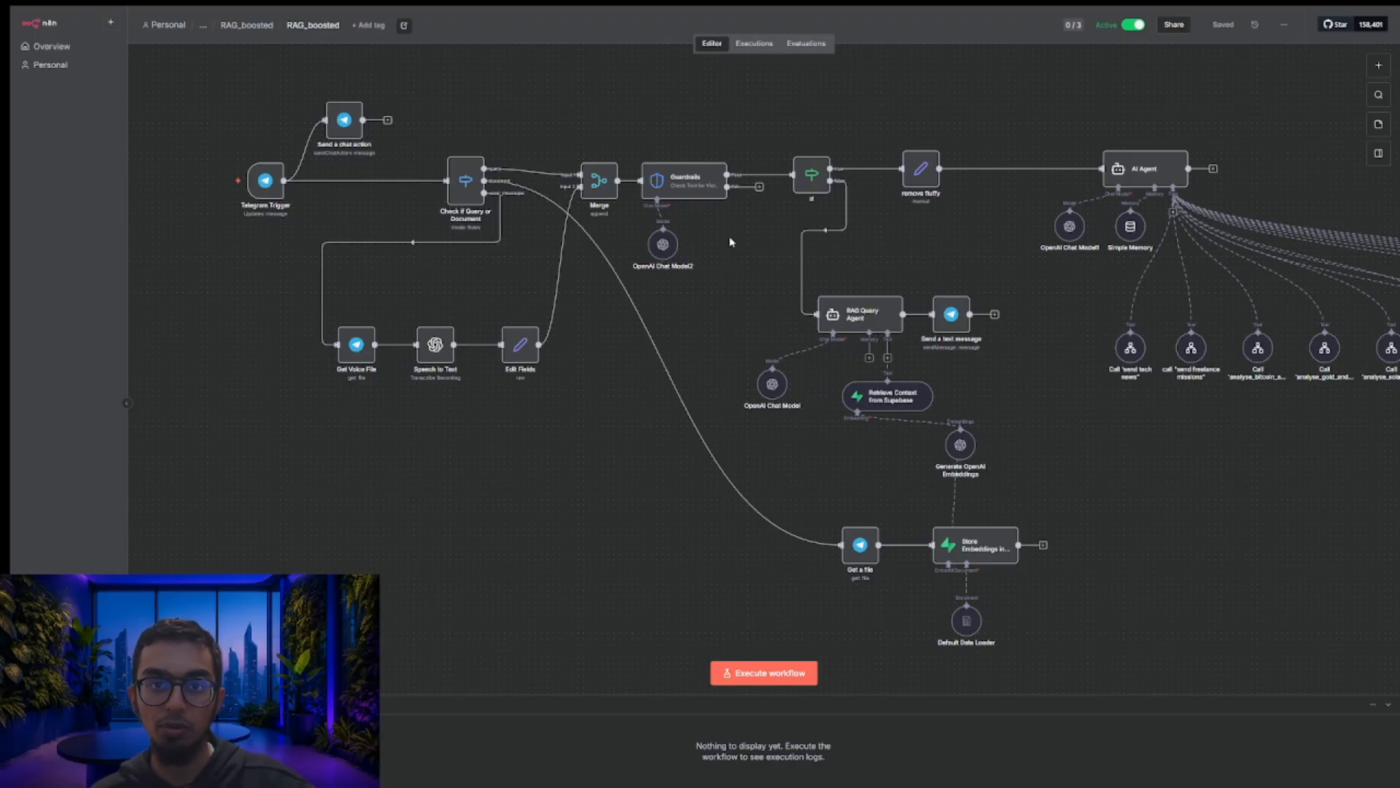
pyautogui.moveTo(257, 169)
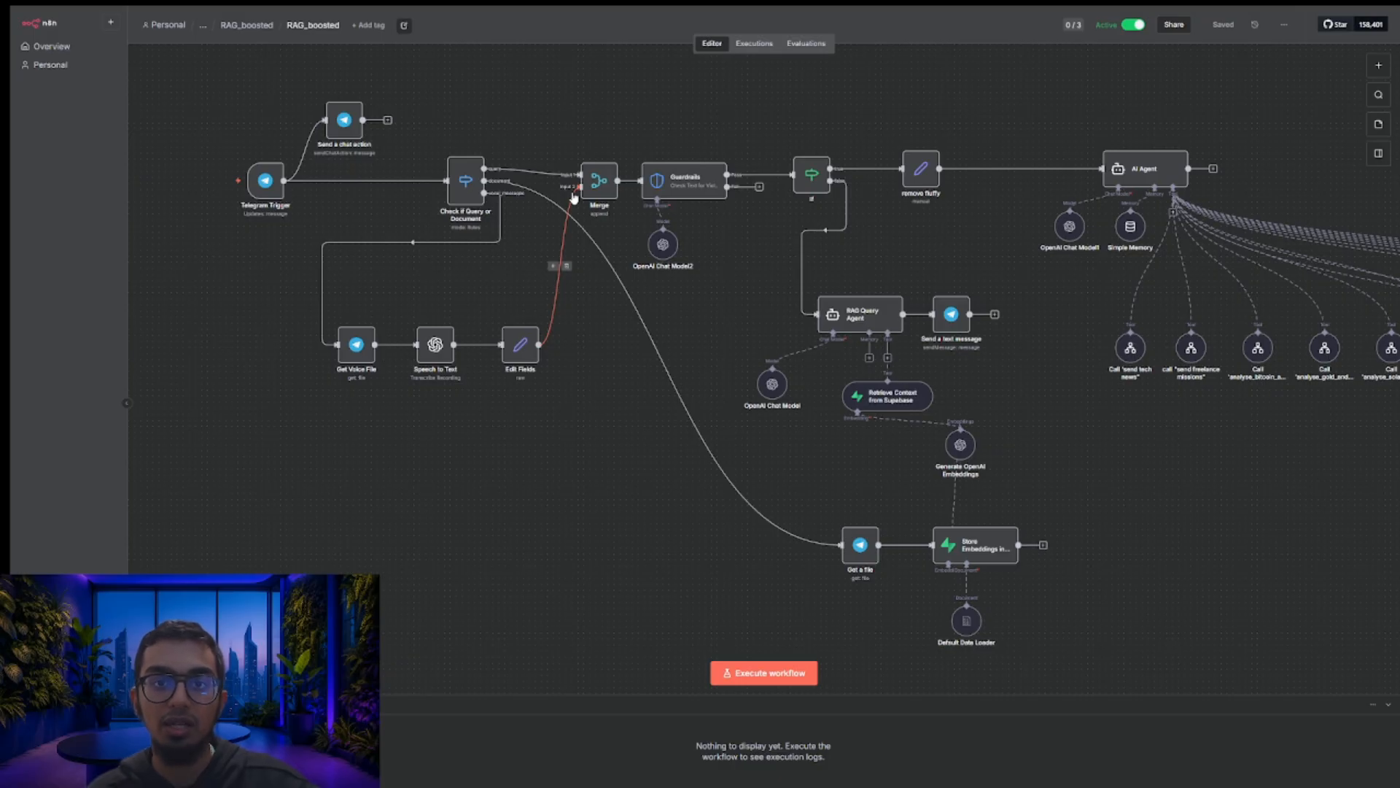
pyautogui.click(670, 197)
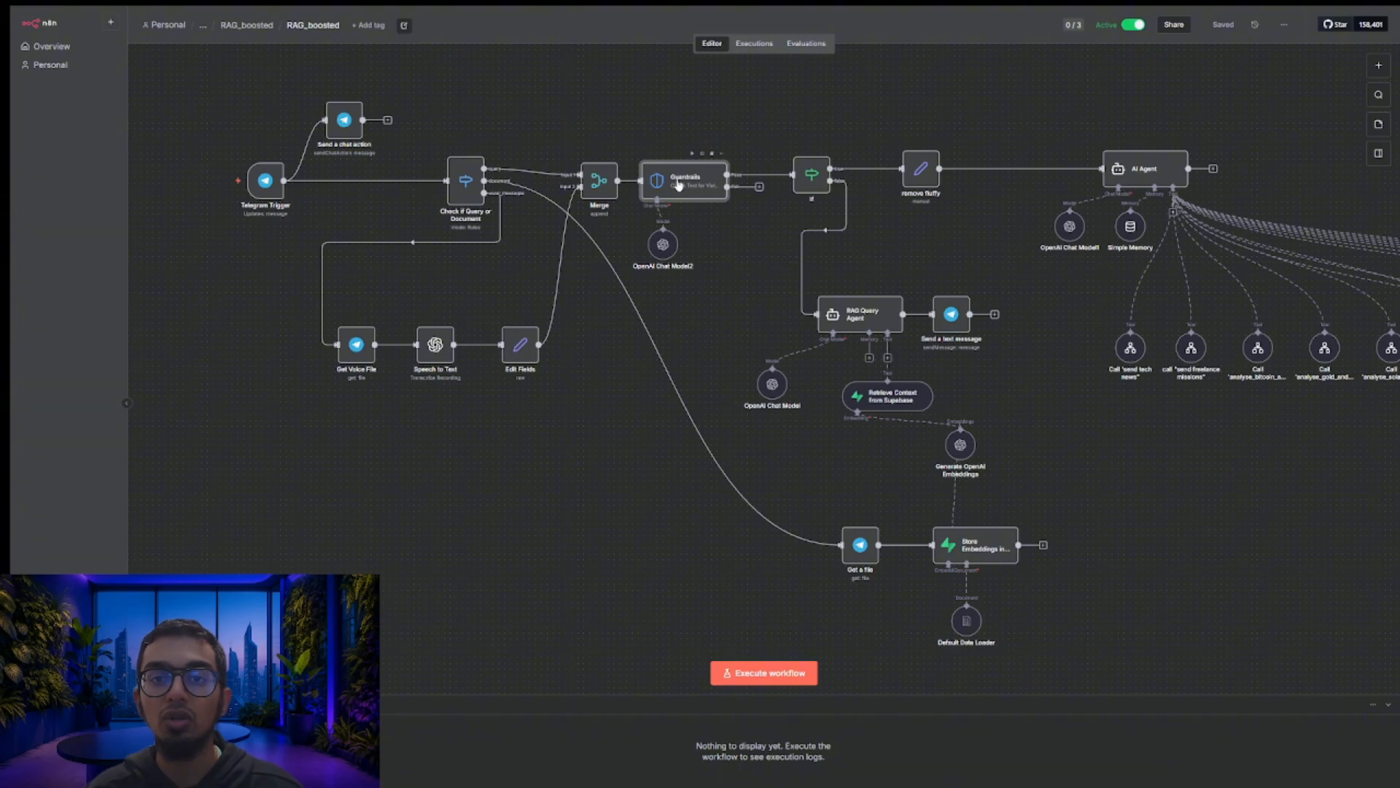
pyautogui.doubleClick(678, 184)
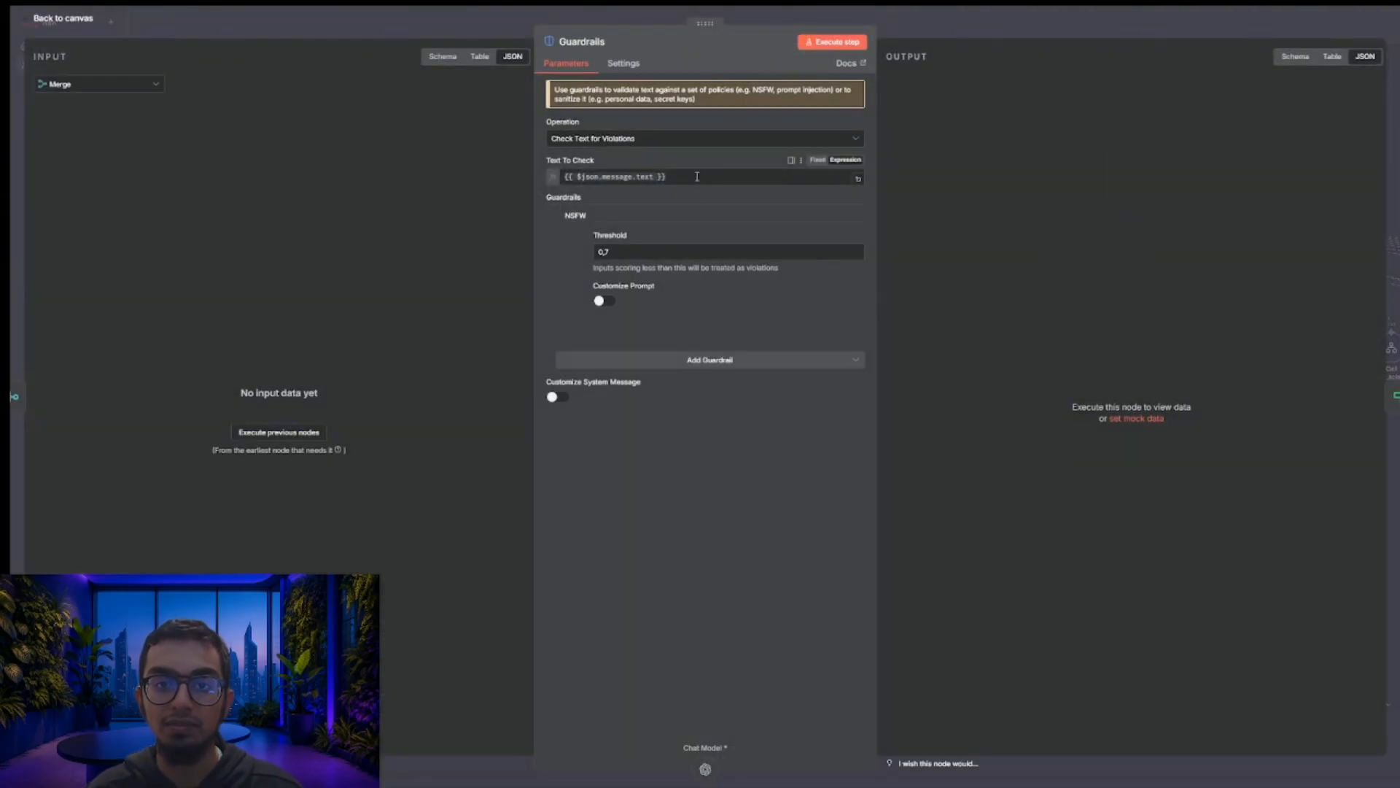
pyautogui.click(697, 176)
pyautogui.click(556, 273)
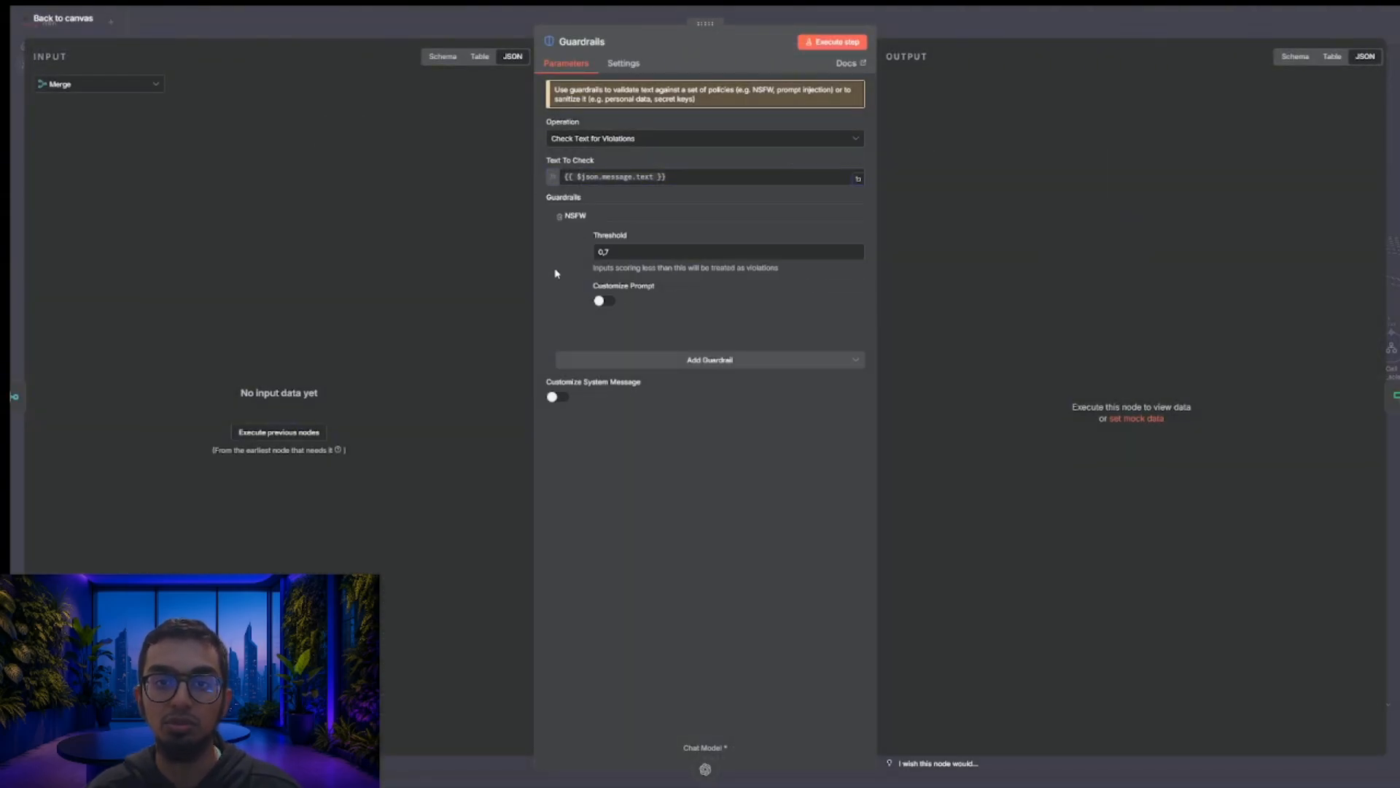
pyautogui.click(990, 21)
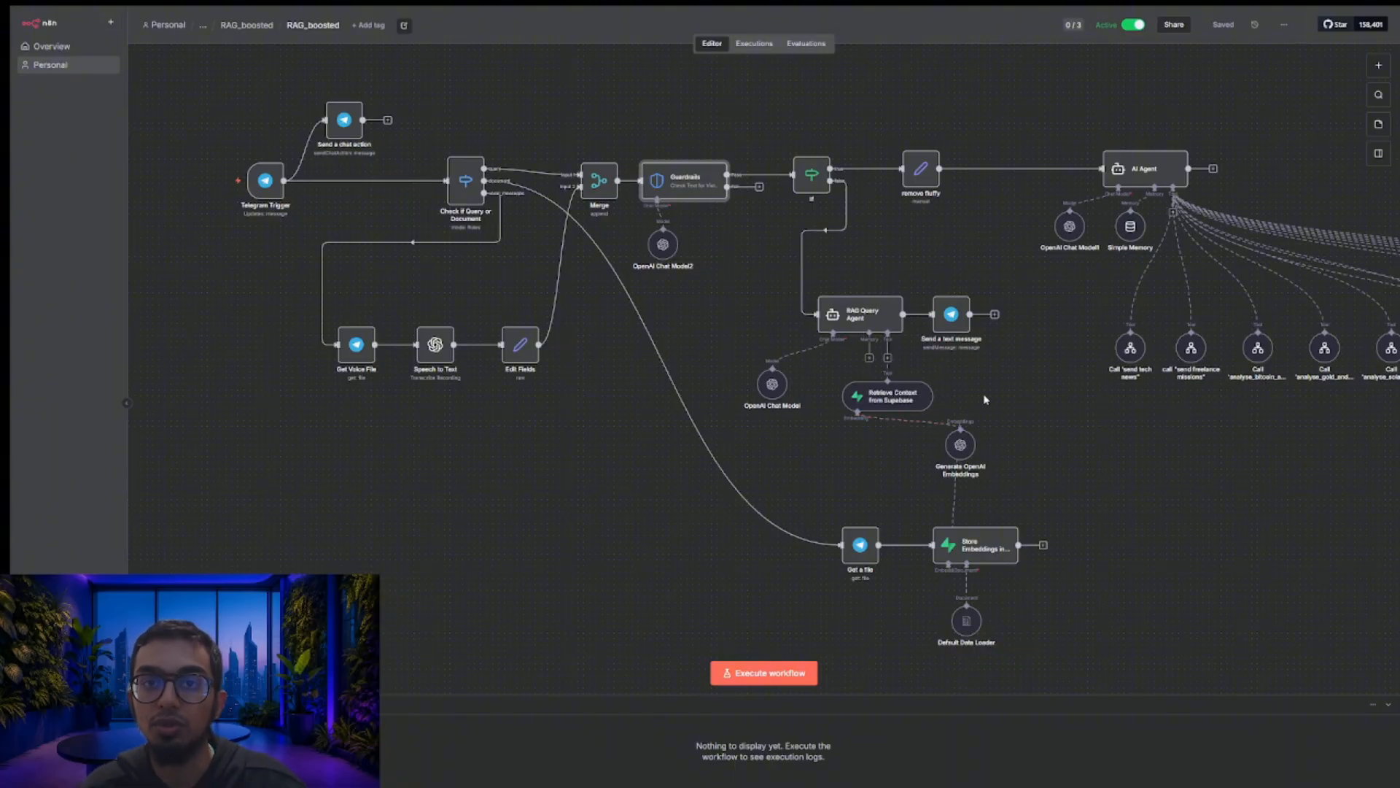
# - Examine the tools connected to the AI Agent, from the sub-workflow calls to the Gmail, Sheets, Calendar, Telegram and Tavily nodes
pyautogui.hscroll(1, 1061, 375)
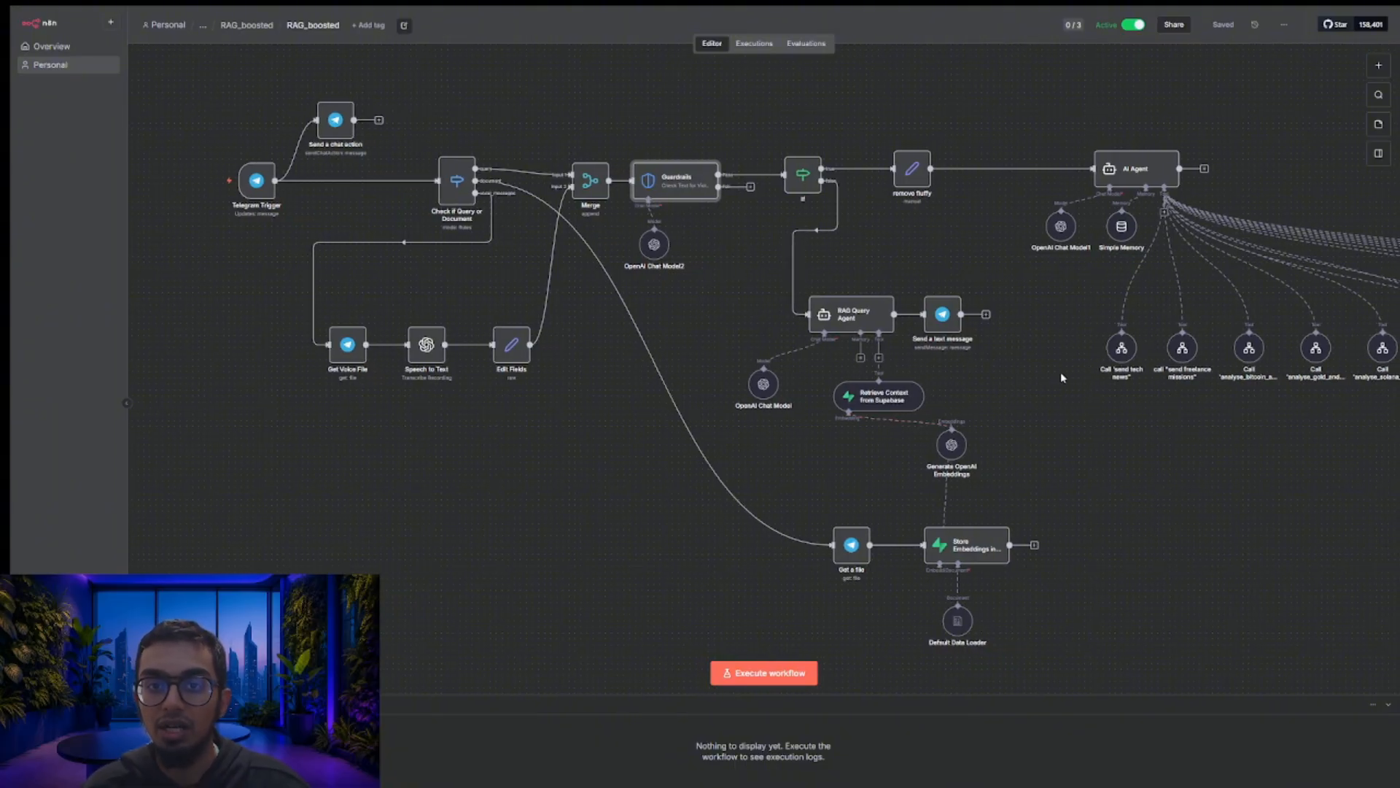
pyautogui.hscroll(10, 958, 318)
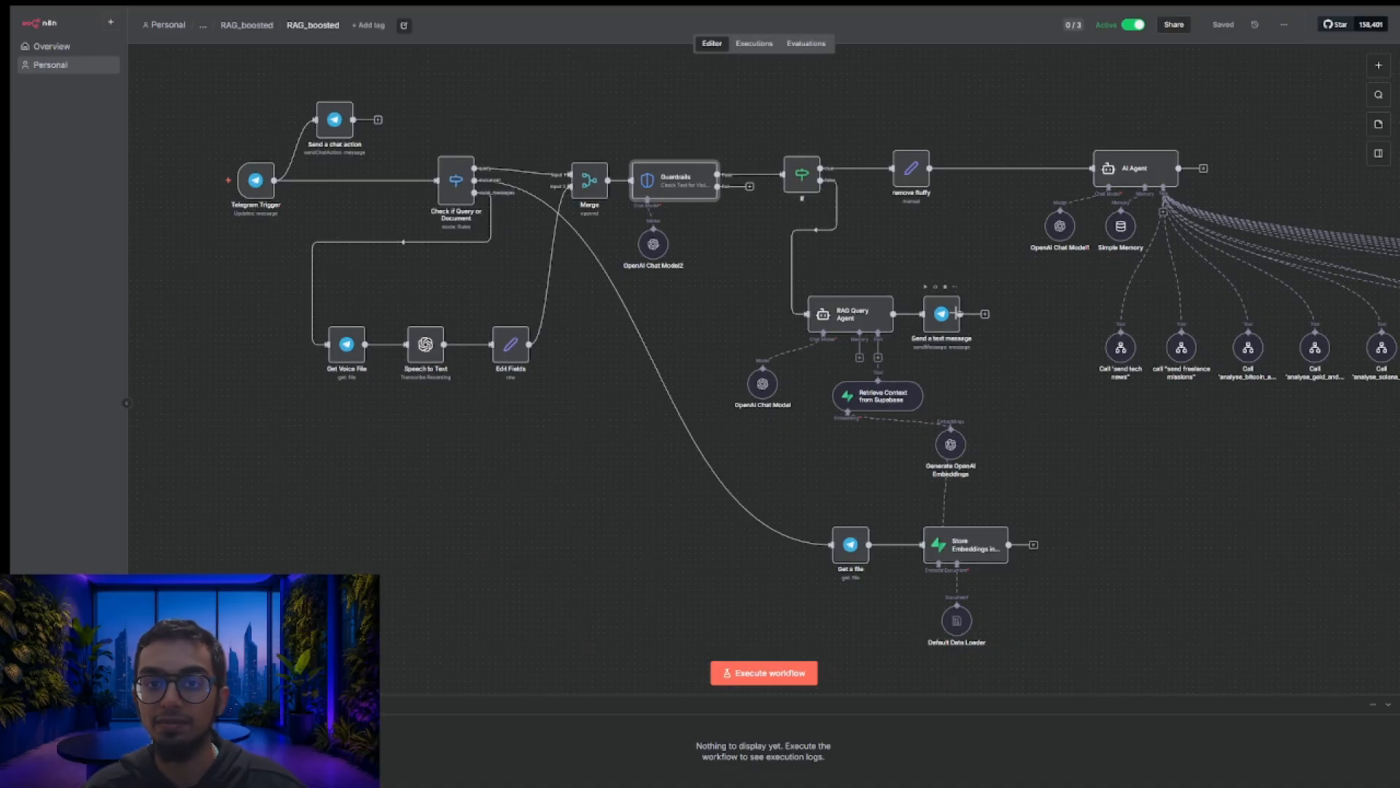
pyautogui.hscroll(3, 957, 318)
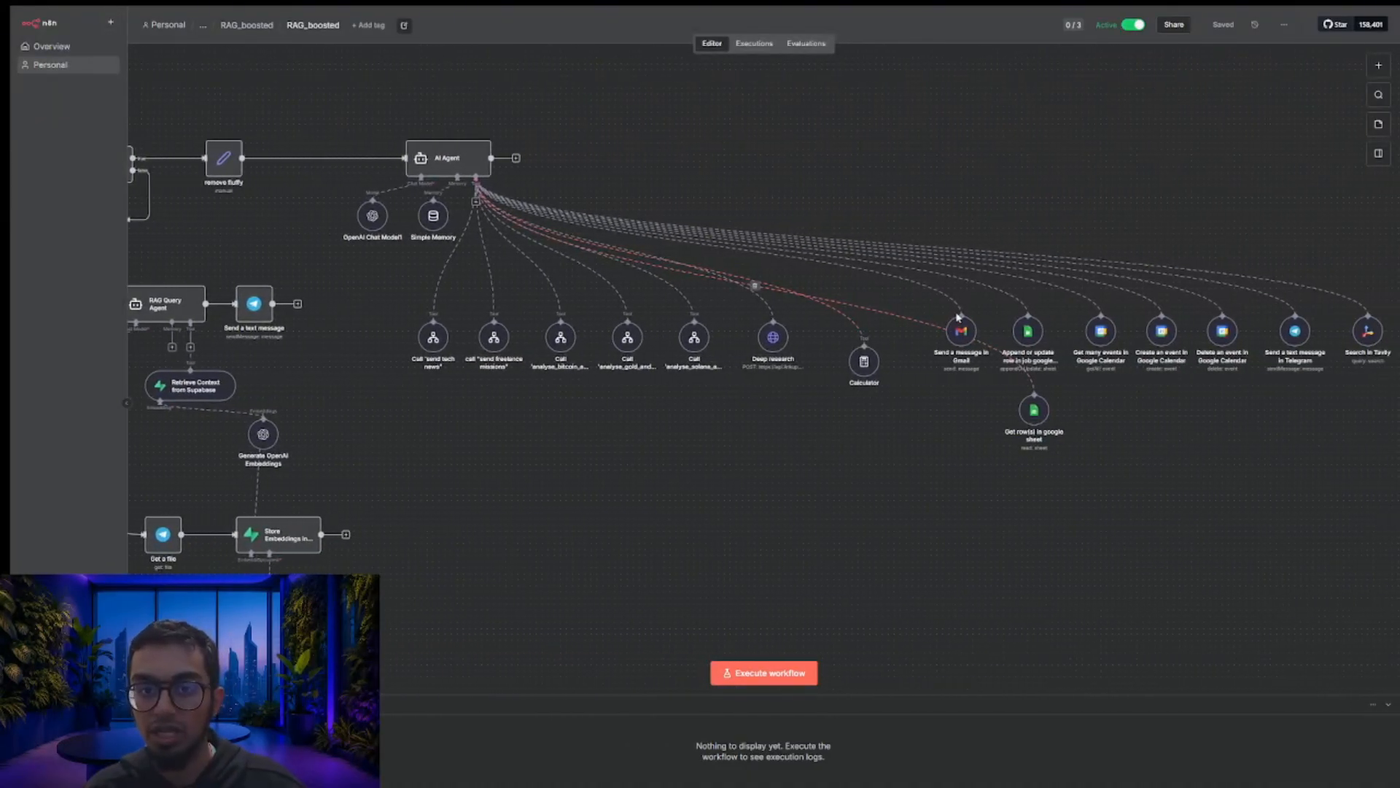
pyautogui.hscroll(-1, 957, 317)
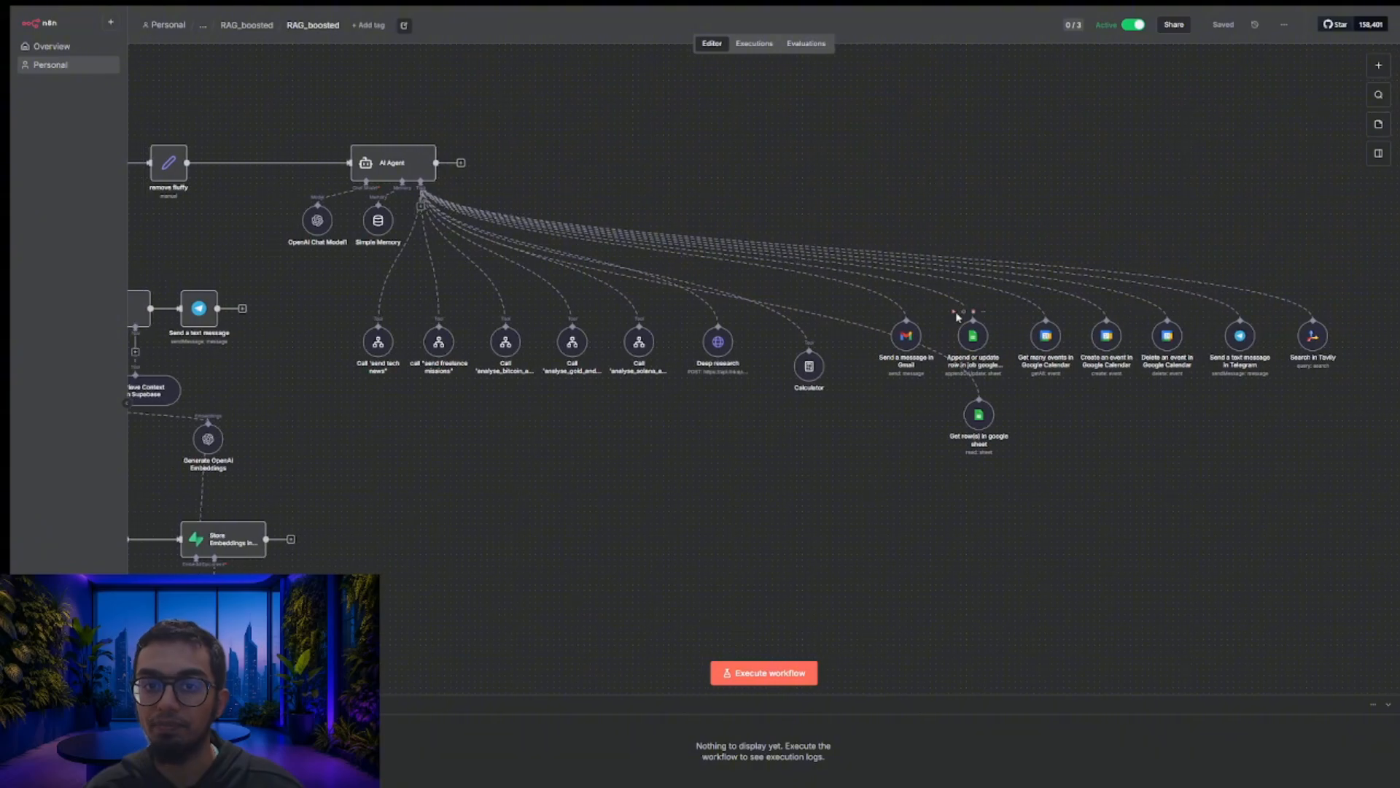
pyautogui.rightClick(956, 315)
pyautogui.click(662, 200)
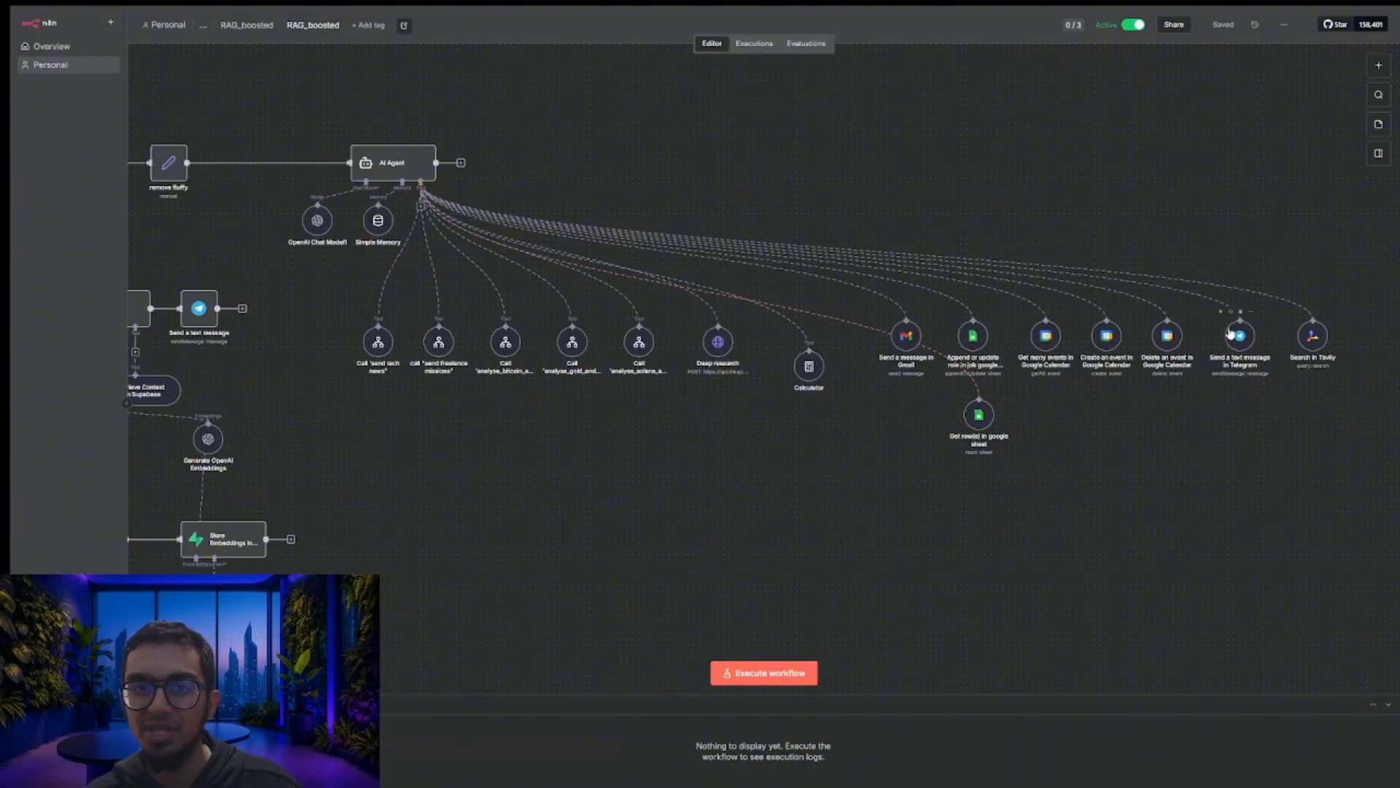
pyautogui.hscroll(-1, 1033, 280)
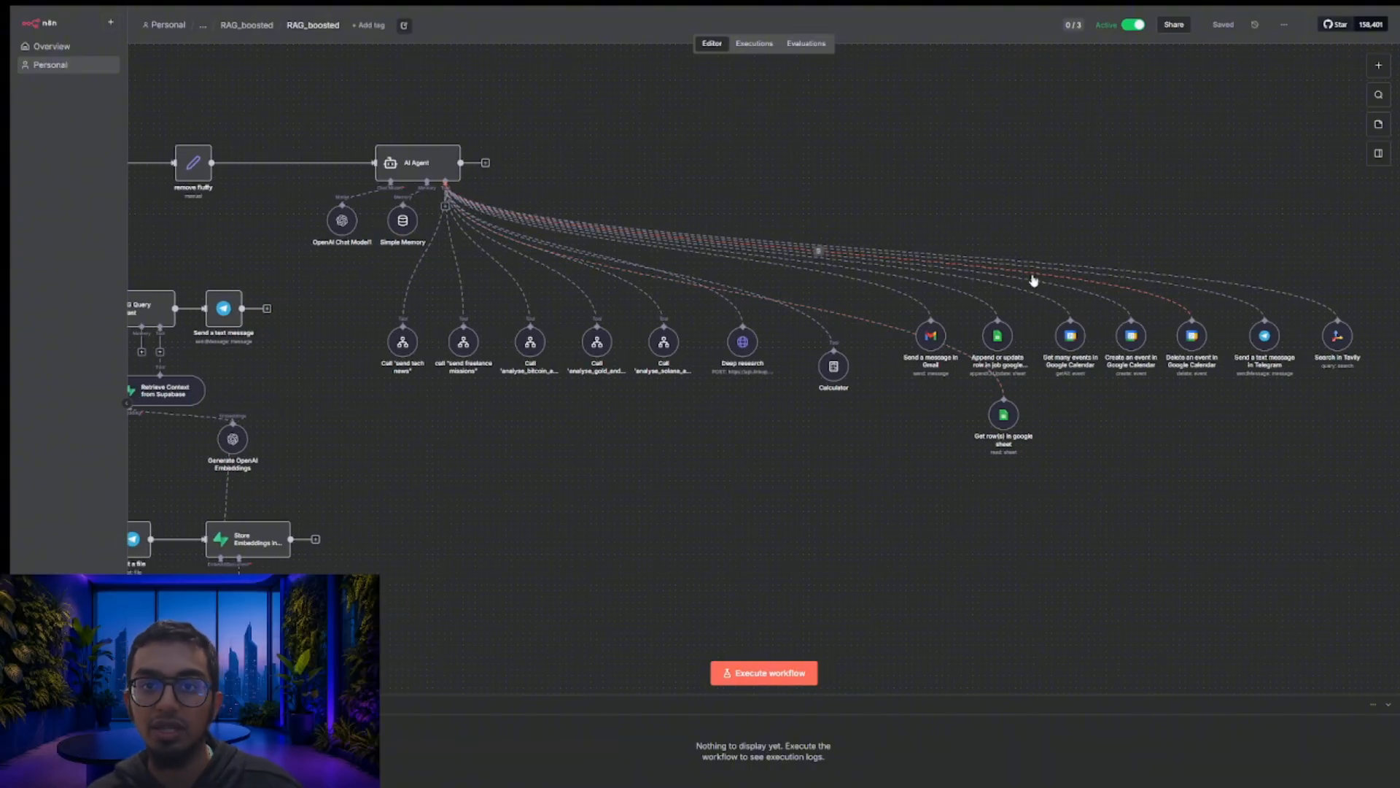
pyautogui.hscroll(-8, 1033, 280)
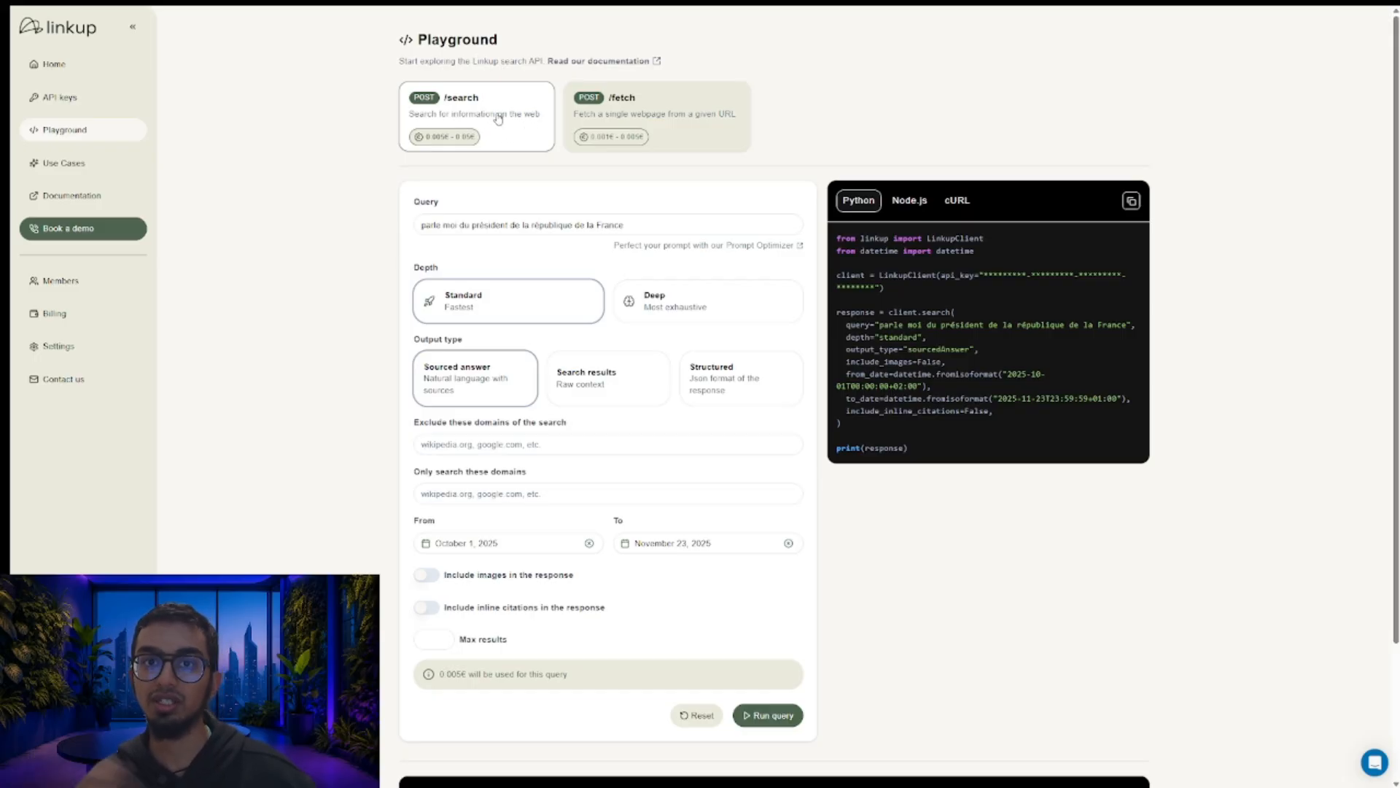
# - Try the Deep depth for the query about the French president and return to Standard
pyautogui.click(652, 227)
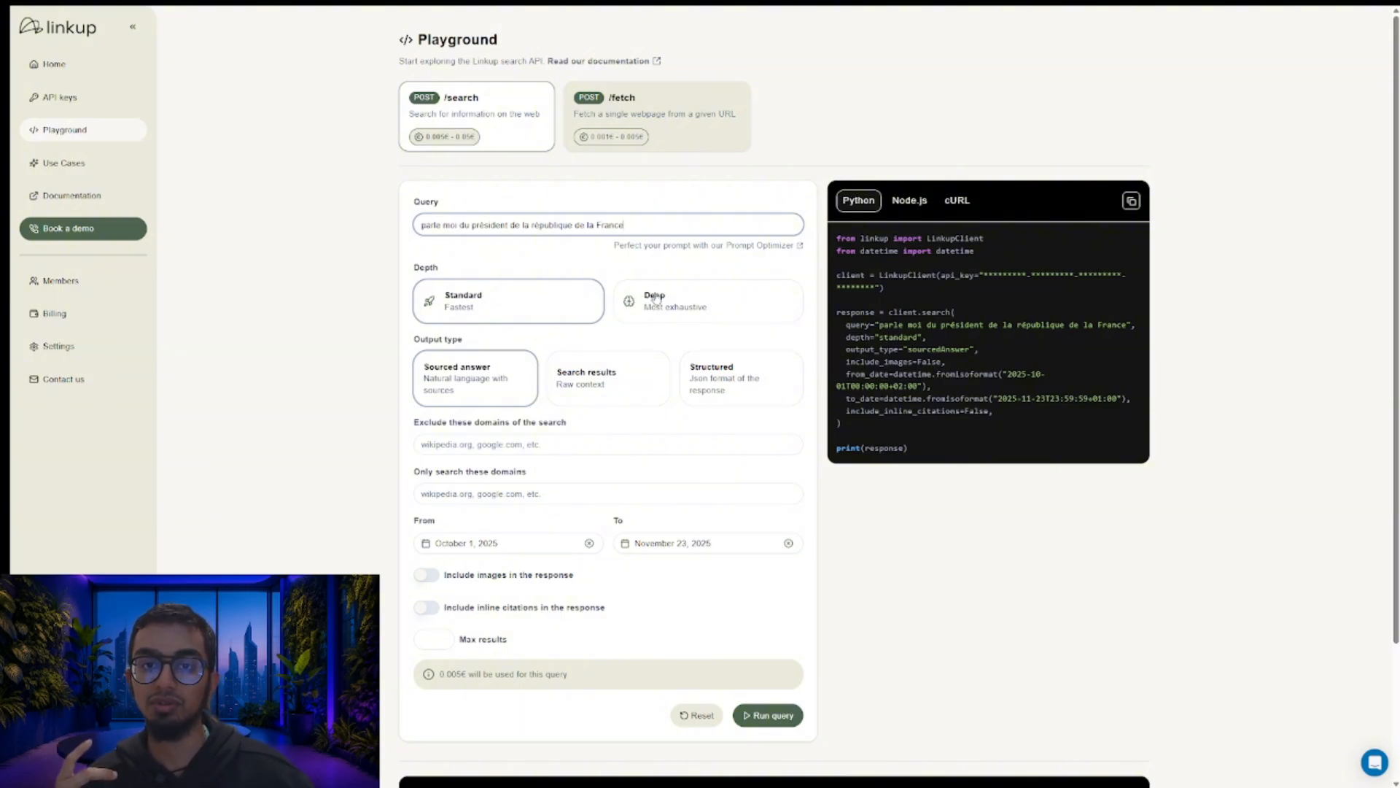
pyautogui.click(682, 302)
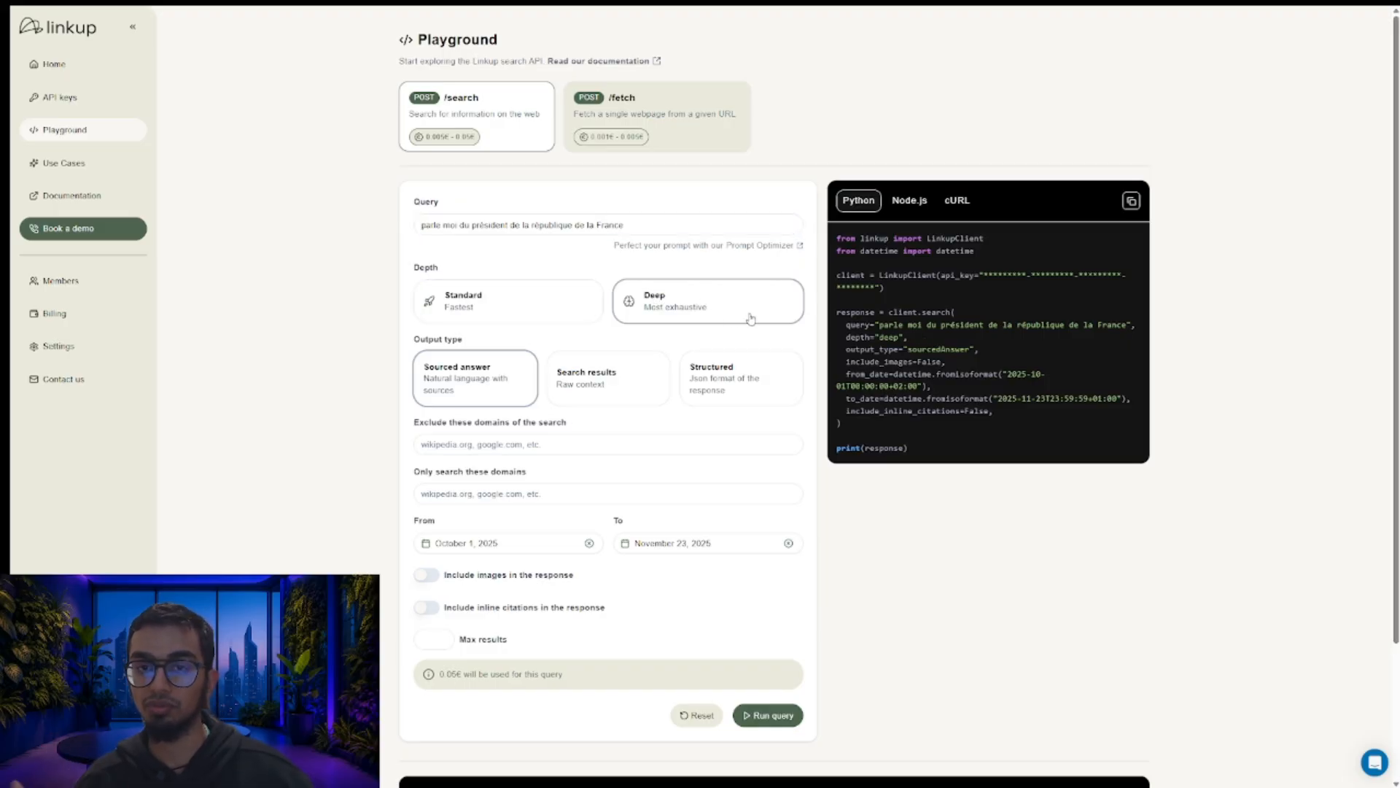
pyautogui.click(583, 308)
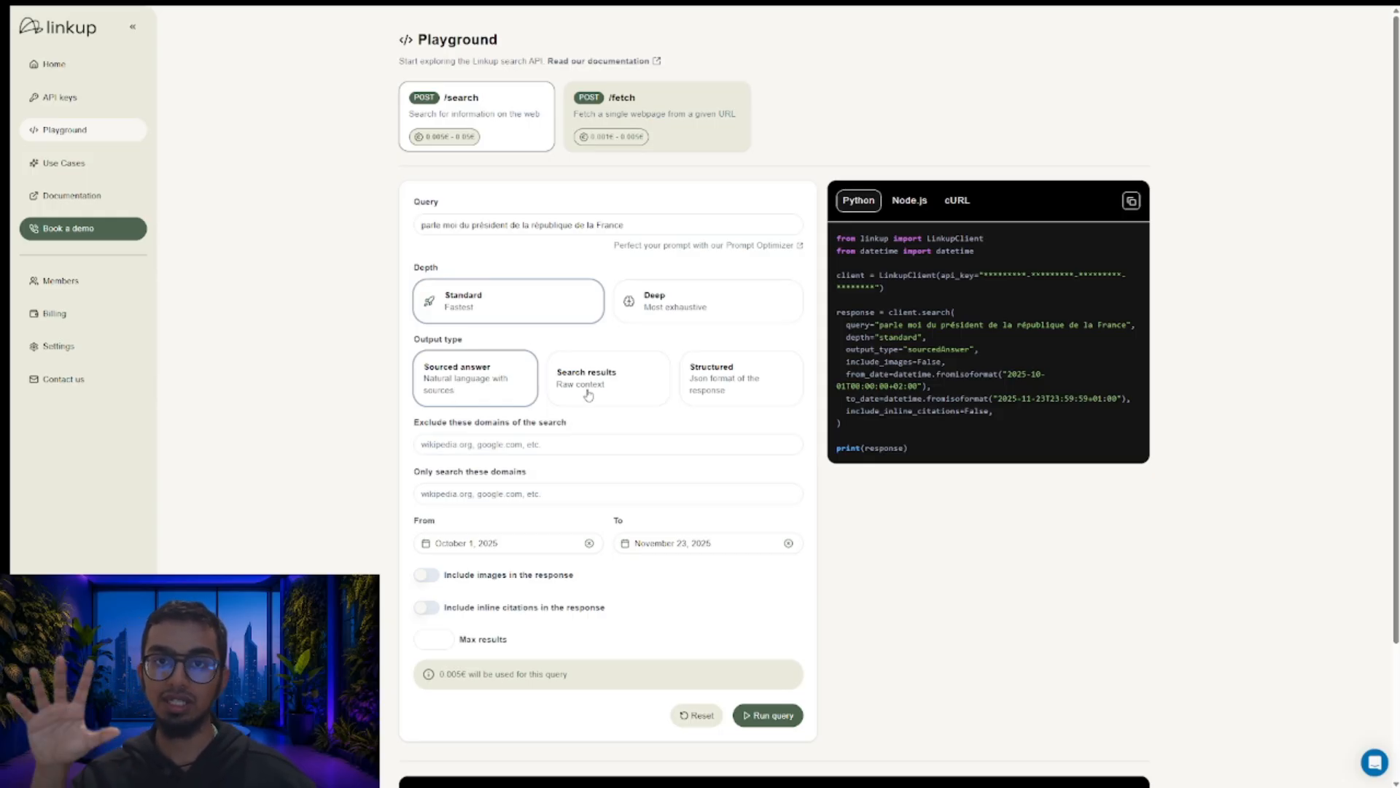
# - Try the Structured output type to view its schema and return to Sourced answer
pyautogui.click(711, 378)
pyautogui.scroll(-3, 601, 466)
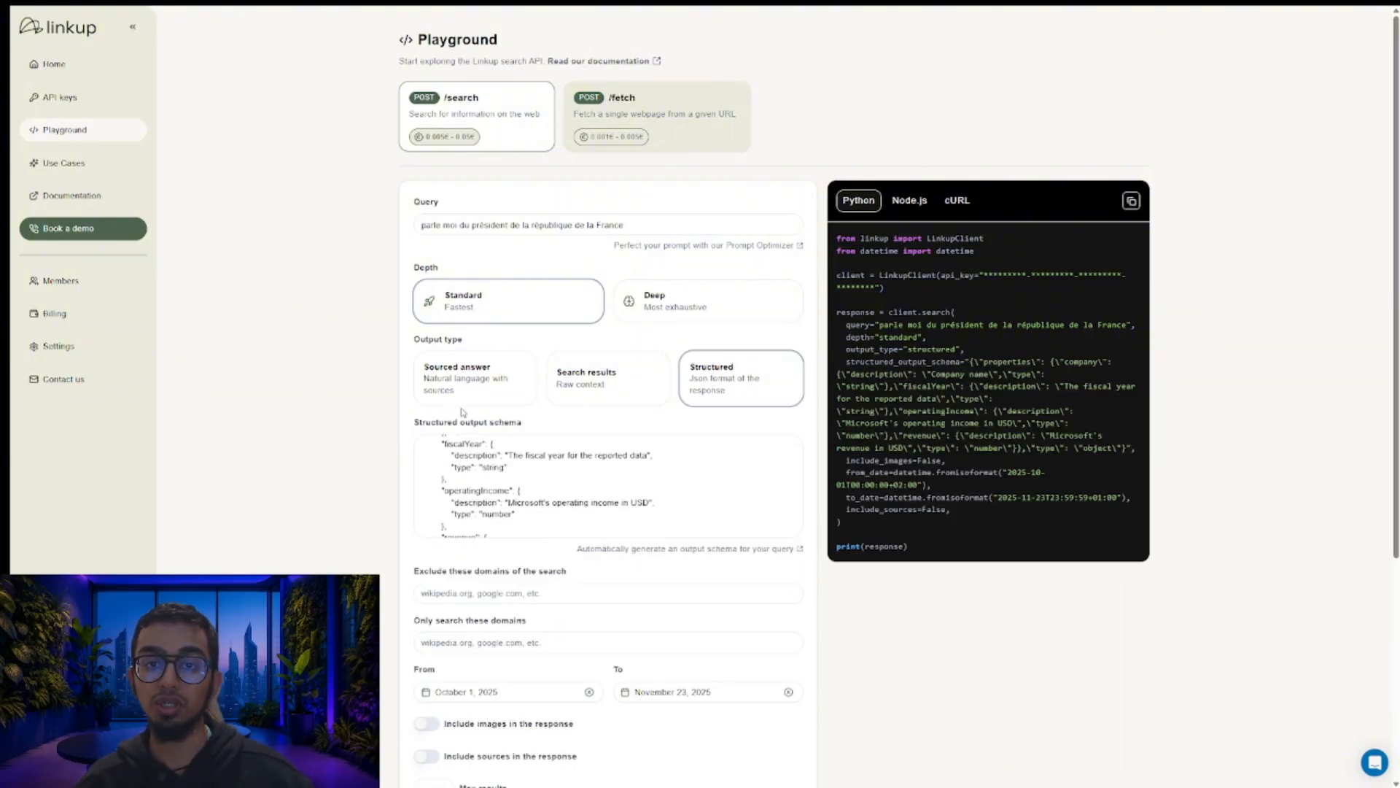
pyautogui.click(461, 387)
# - Include images and inline citations in the search response and set the maximum results to 5
pyautogui.scroll(-1, 461, 387)
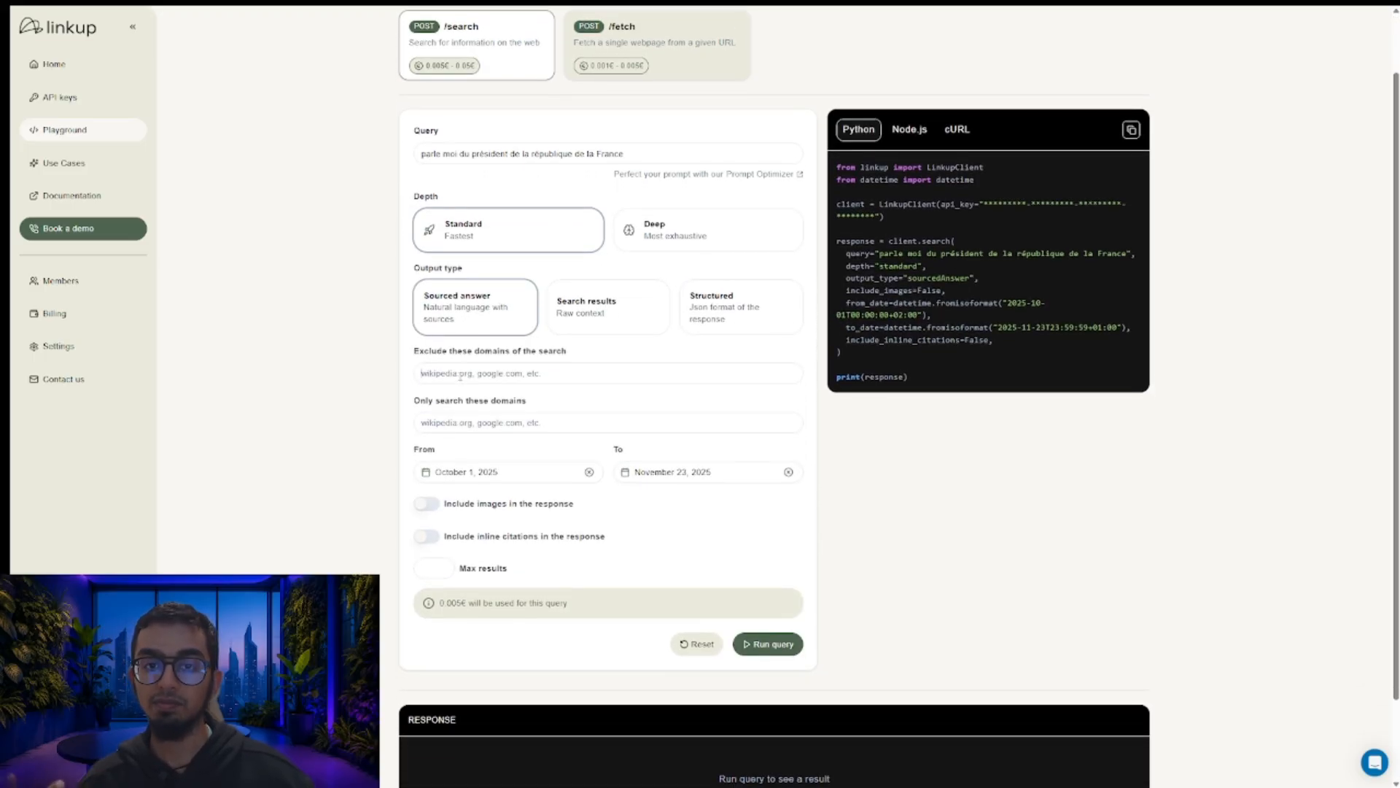
pyautogui.click(461, 376)
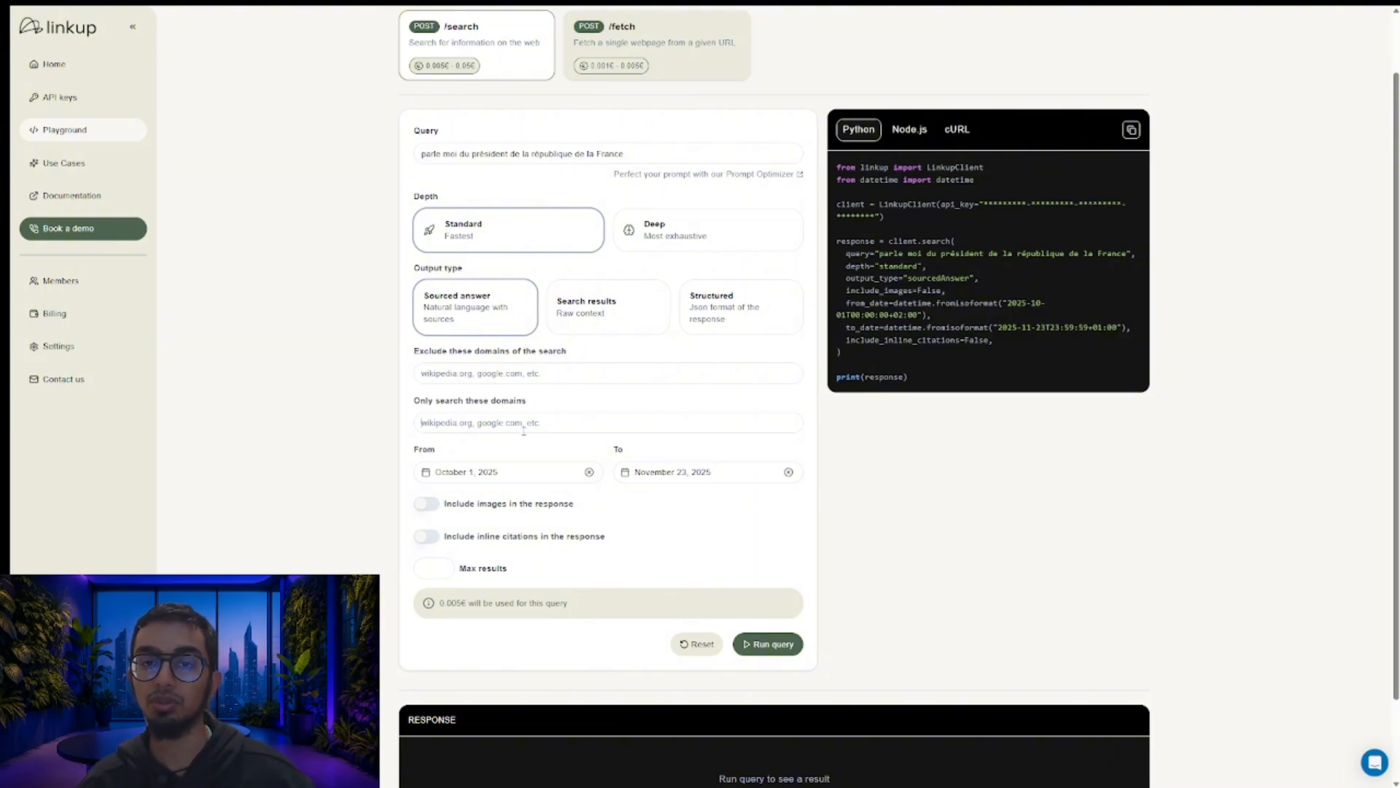
pyautogui.click(524, 428)
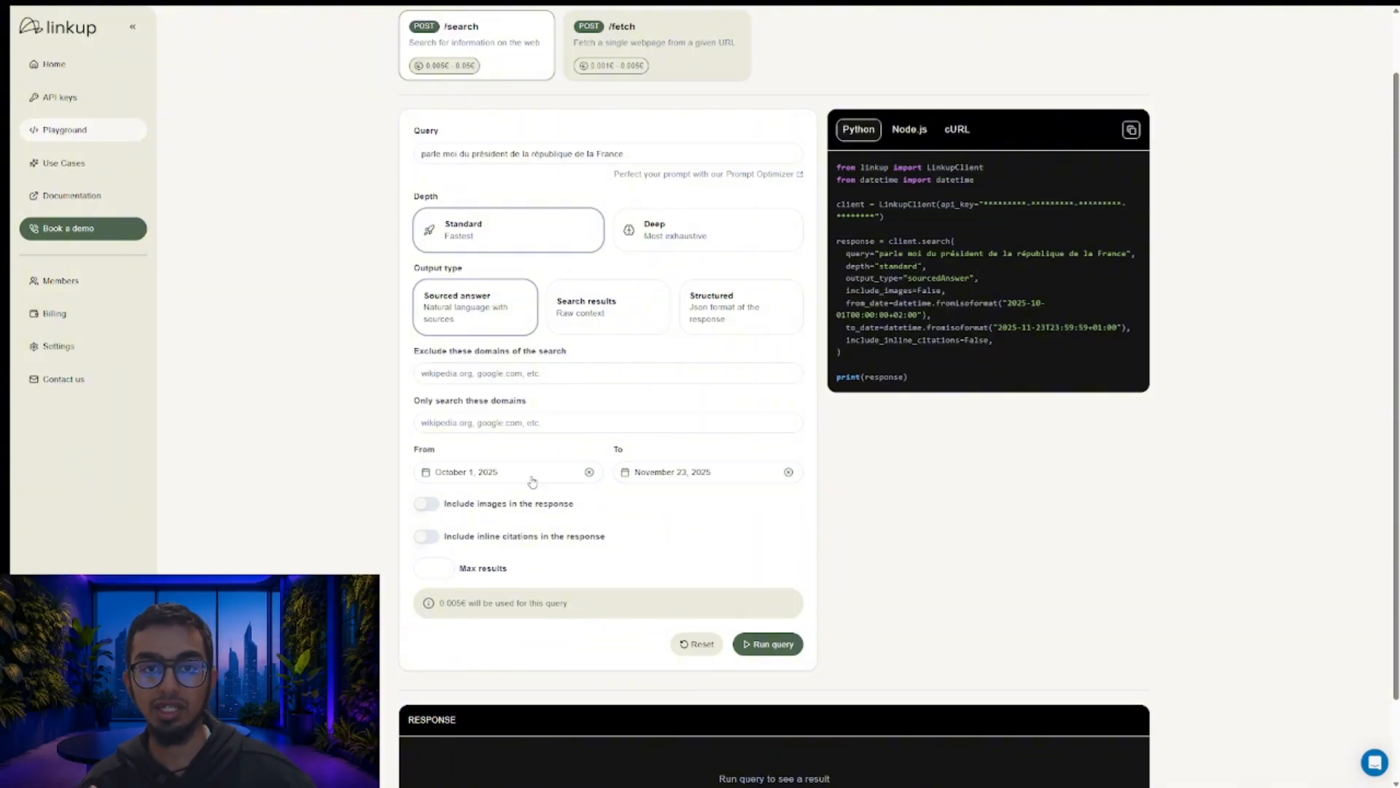
pyautogui.scroll(-1, 532, 481)
pyautogui.scroll(-1, 532, 481)
pyautogui.click(427, 450)
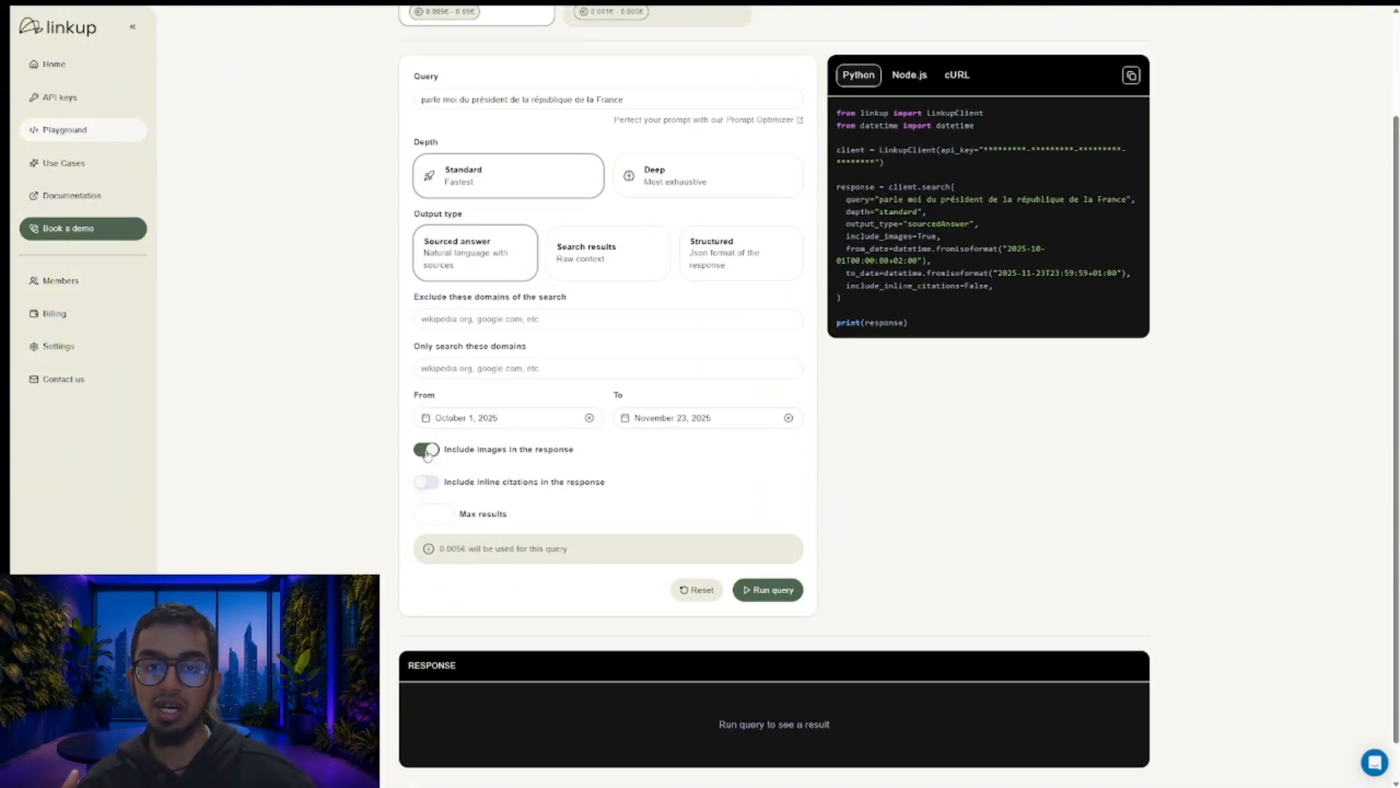
pyautogui.click(427, 486)
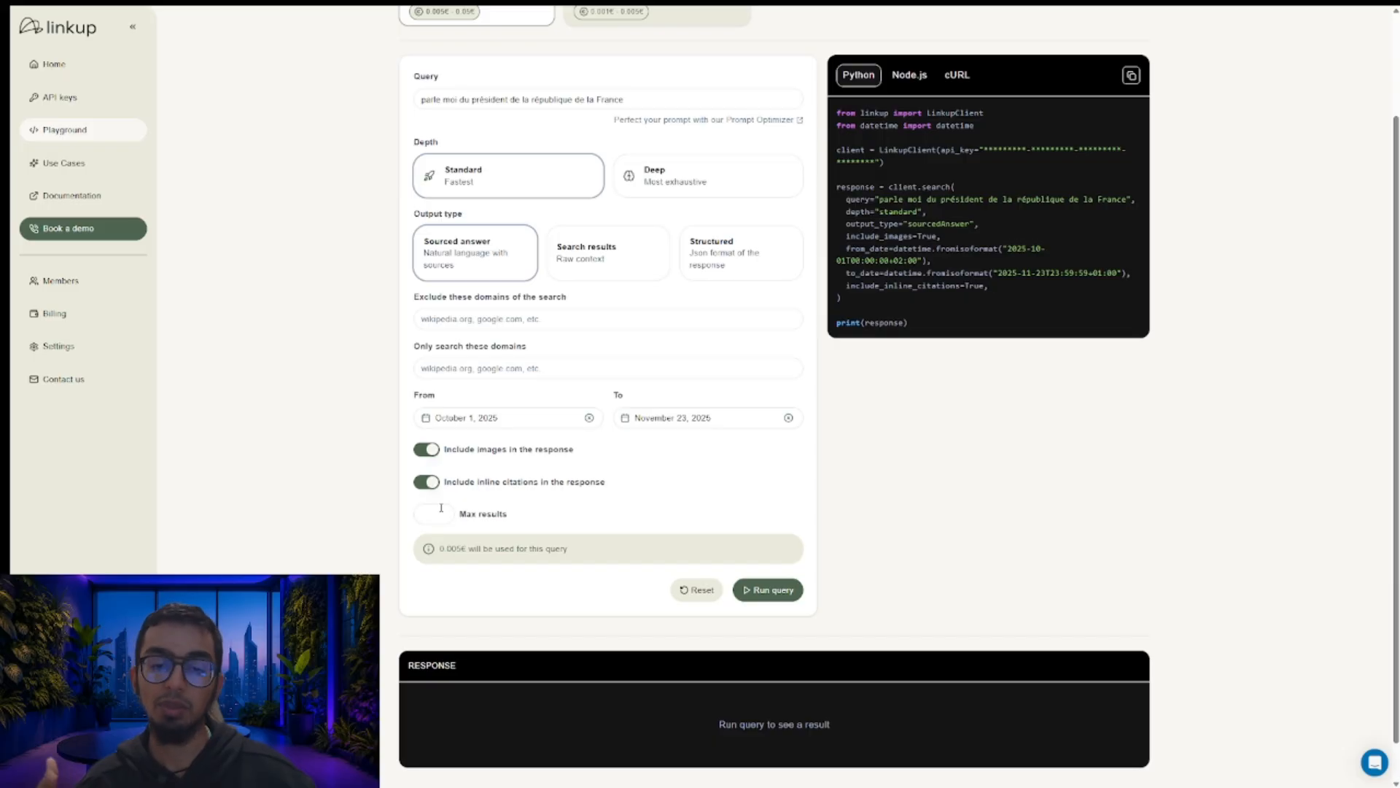
pyautogui.click(440, 508)
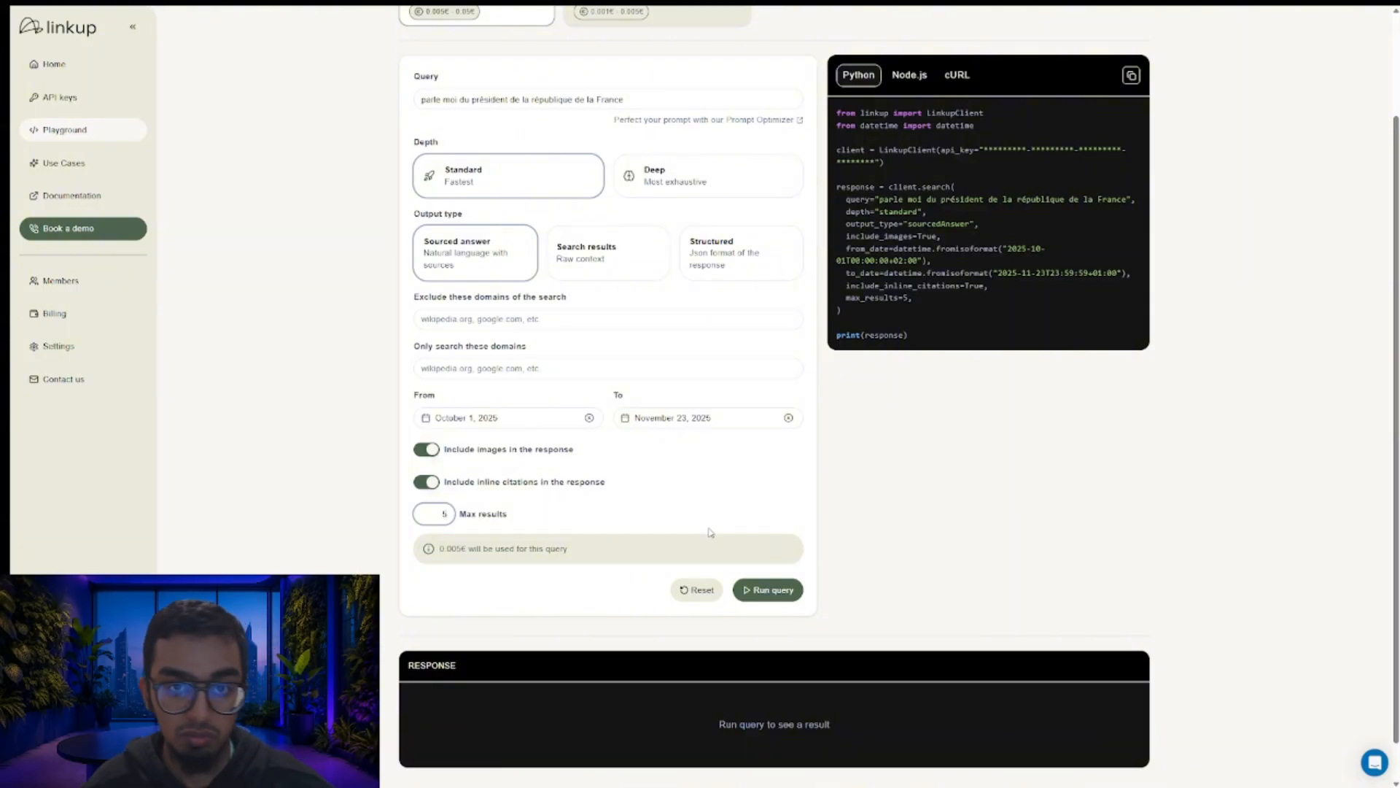
# - Run the query about the French president, view its request code in Node.js and switch it to cURL
pyautogui.click(768, 587)
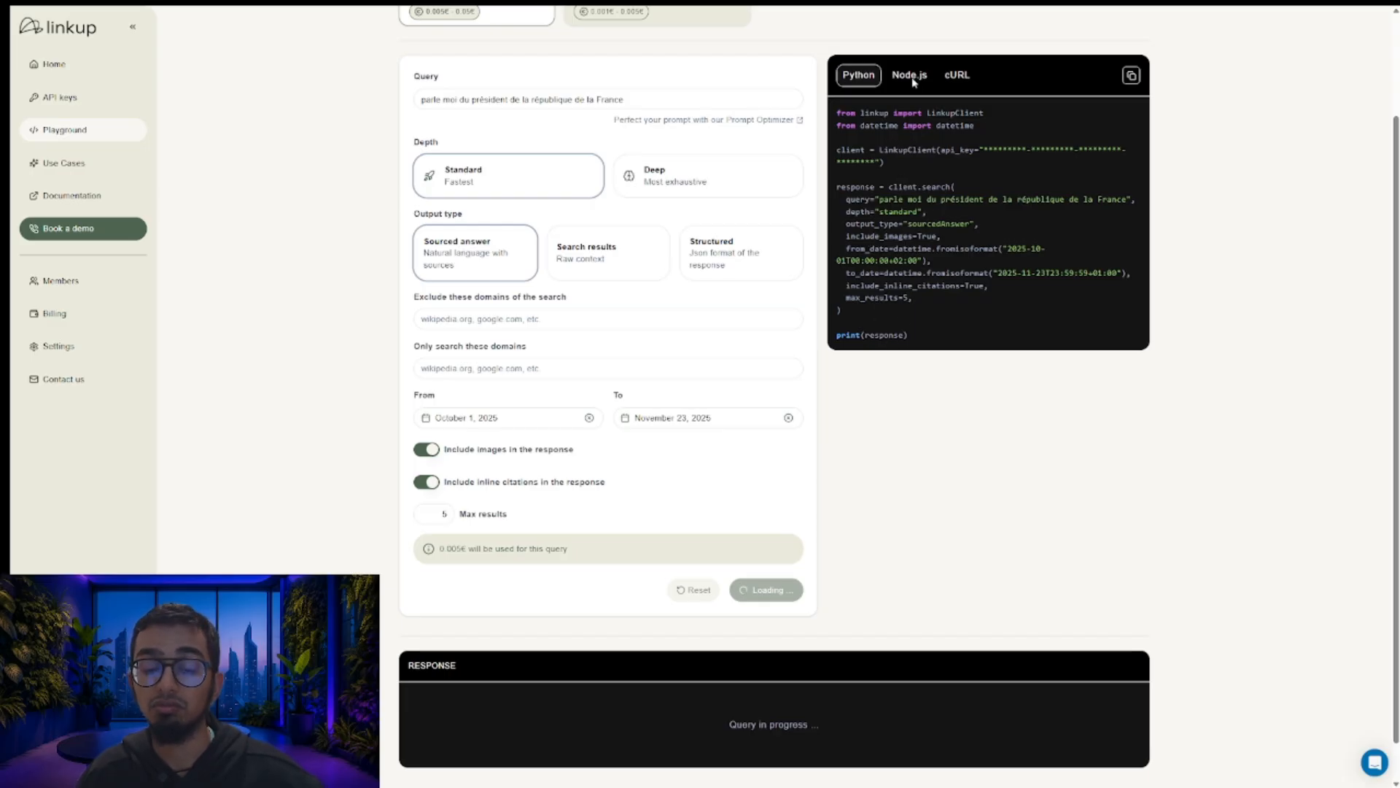
pyautogui.scroll(10, 916, 146)
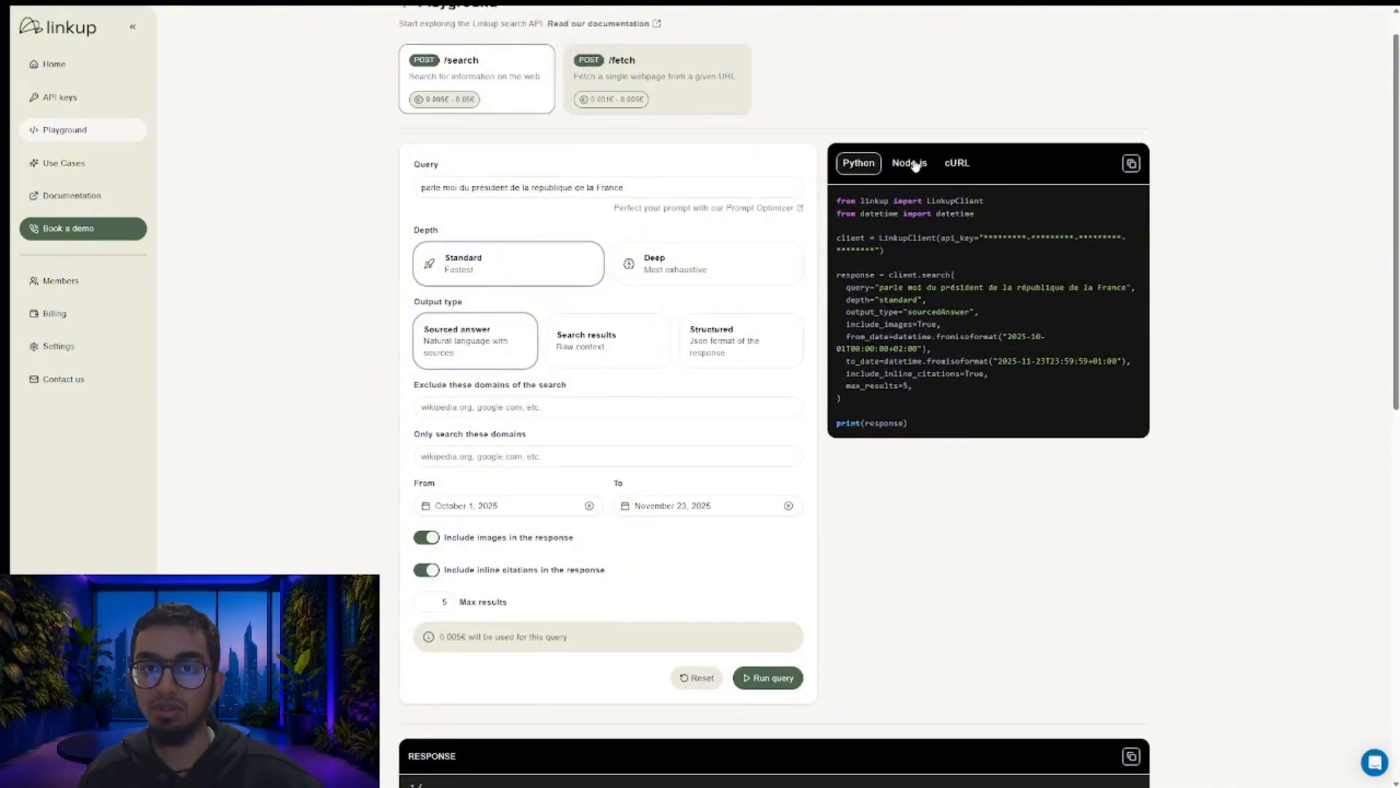
pyautogui.click(915, 166)
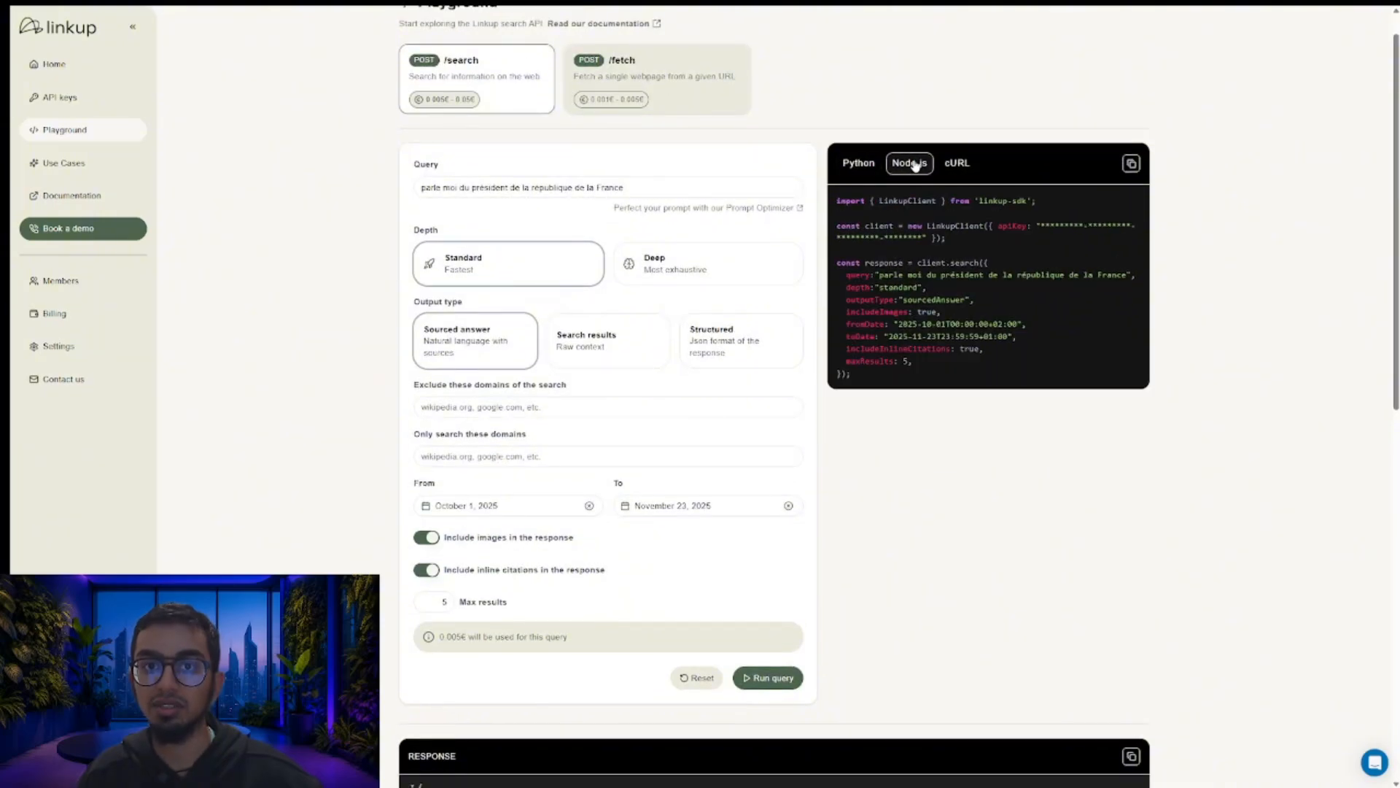
pyautogui.click(958, 165)
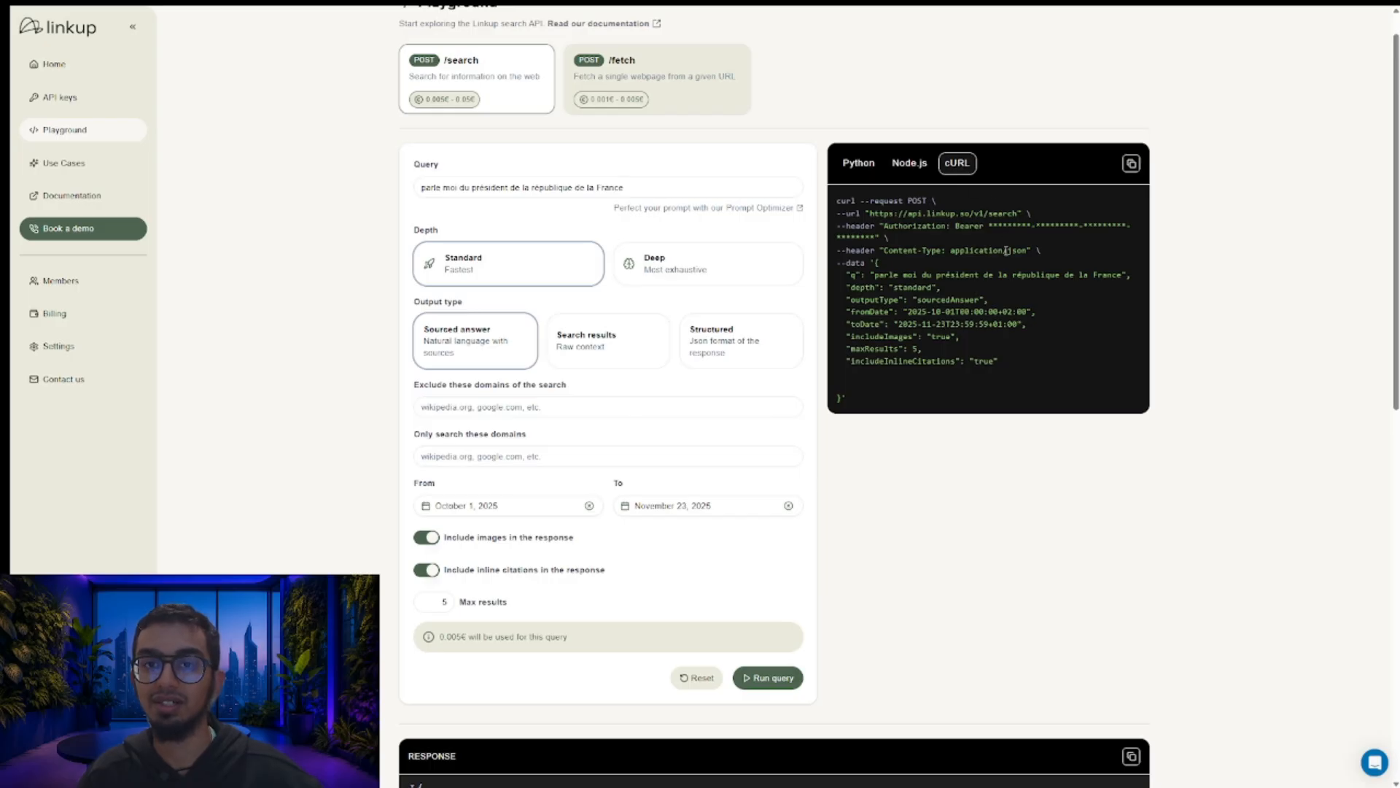
# - Examine the answer and cited sources in the response, and compare them with the query's search settings
pyautogui.scroll(-8, 1008, 250)
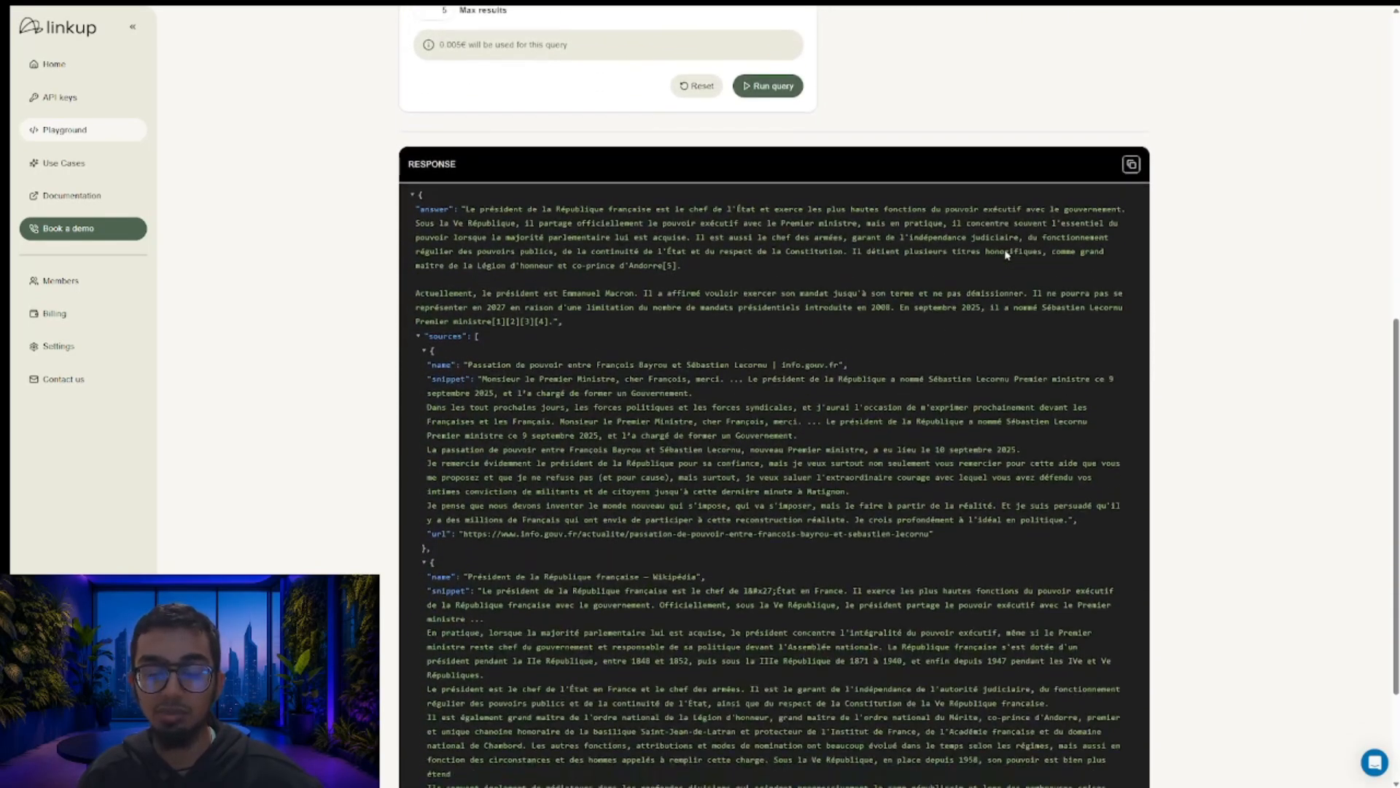
pyautogui.scroll(-1, 1007, 253)
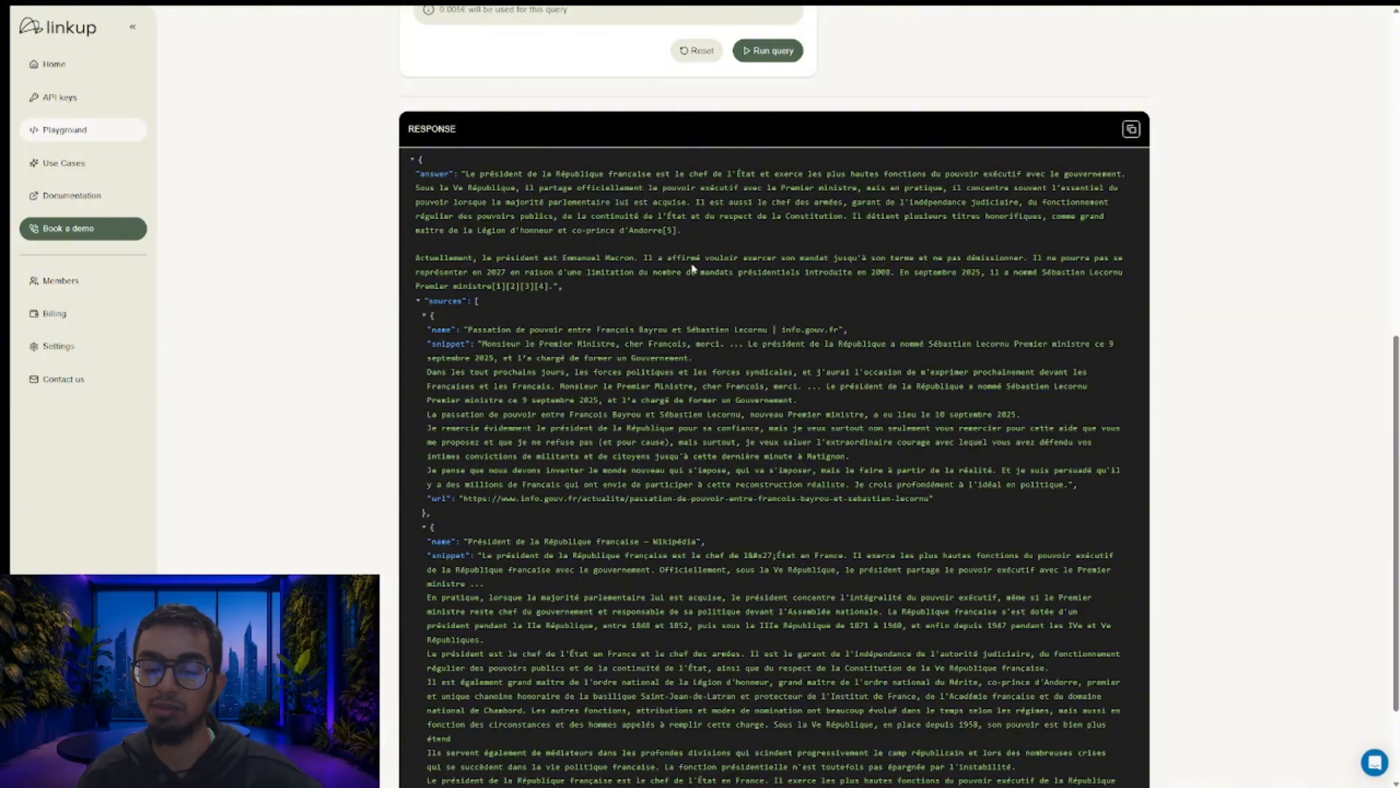
pyautogui.scroll(-2, 660, 304)
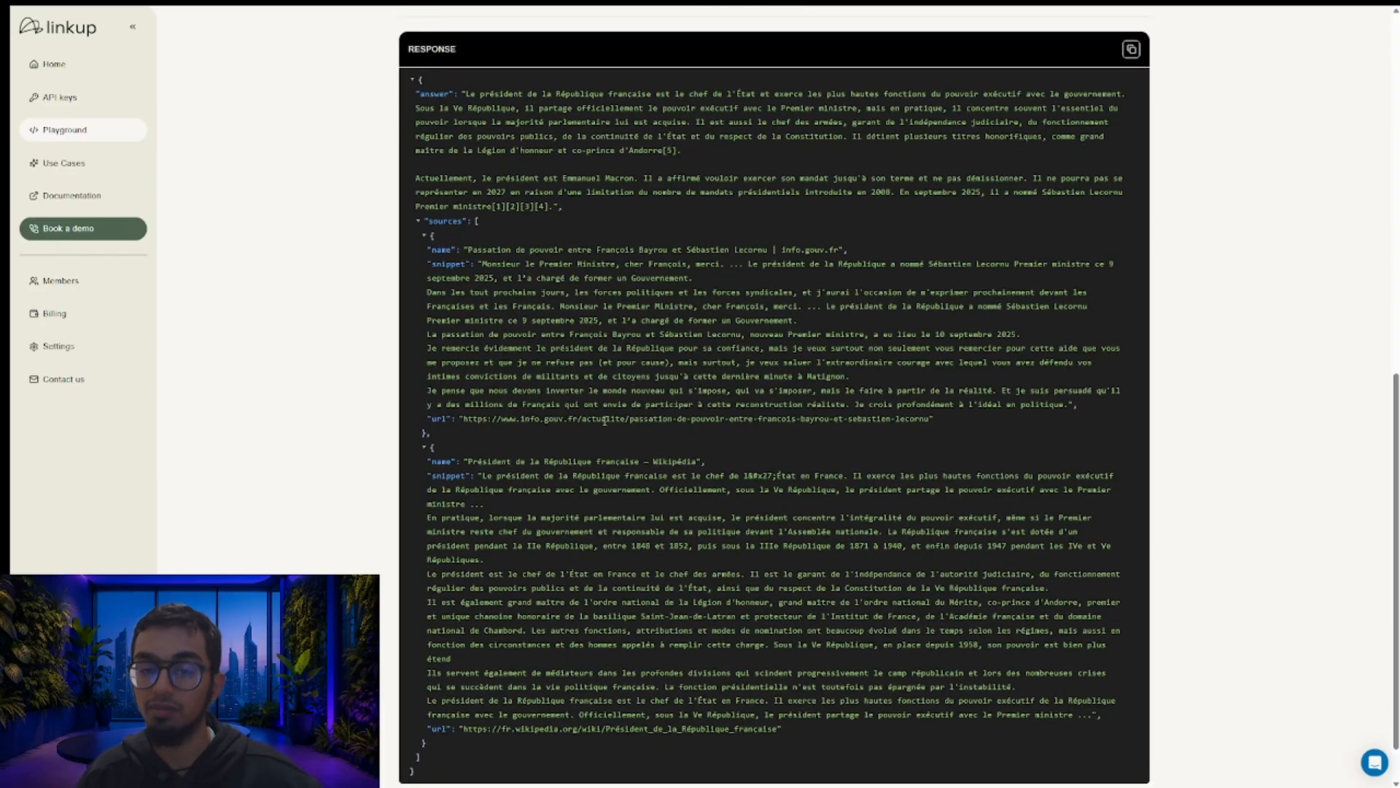
pyautogui.scroll(2, 605, 421)
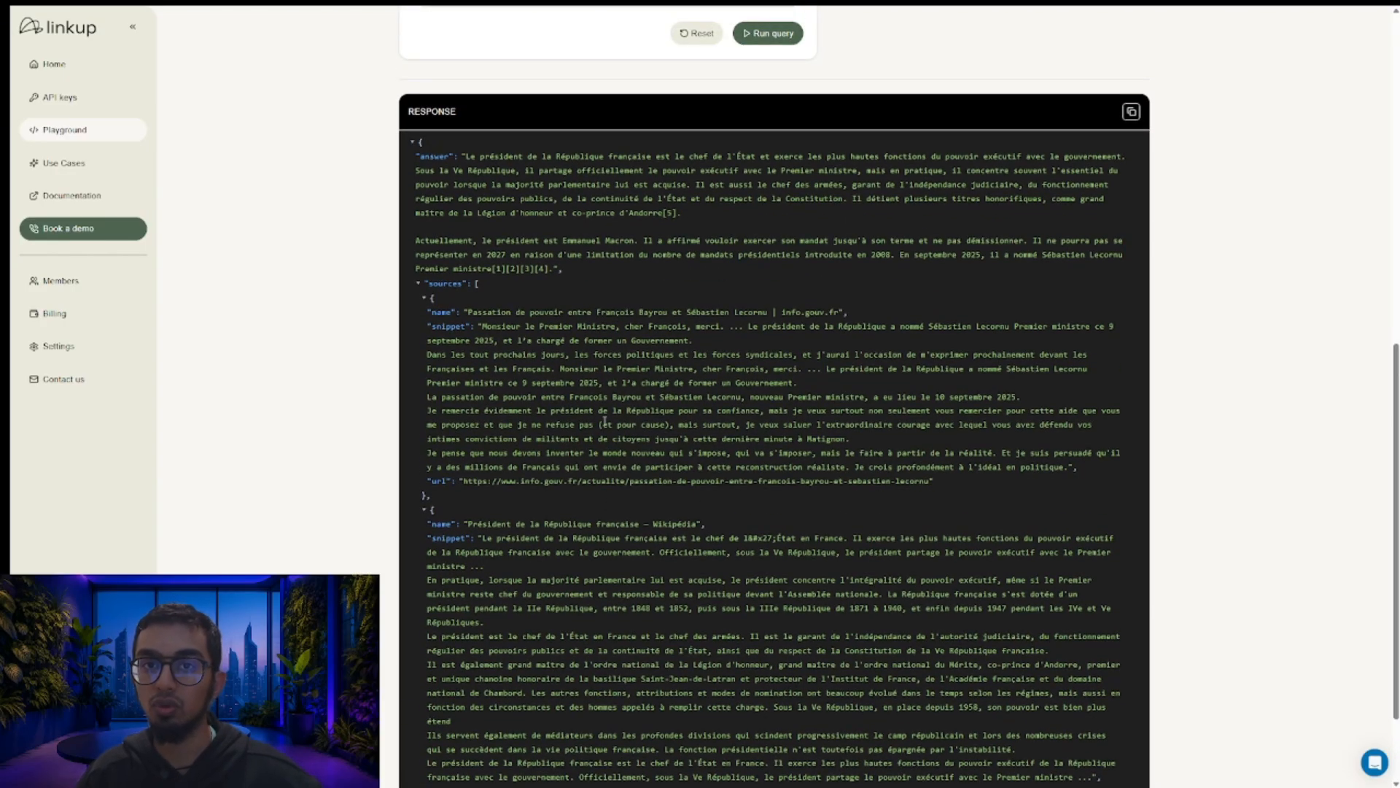
pyautogui.scroll(4, 605, 421)
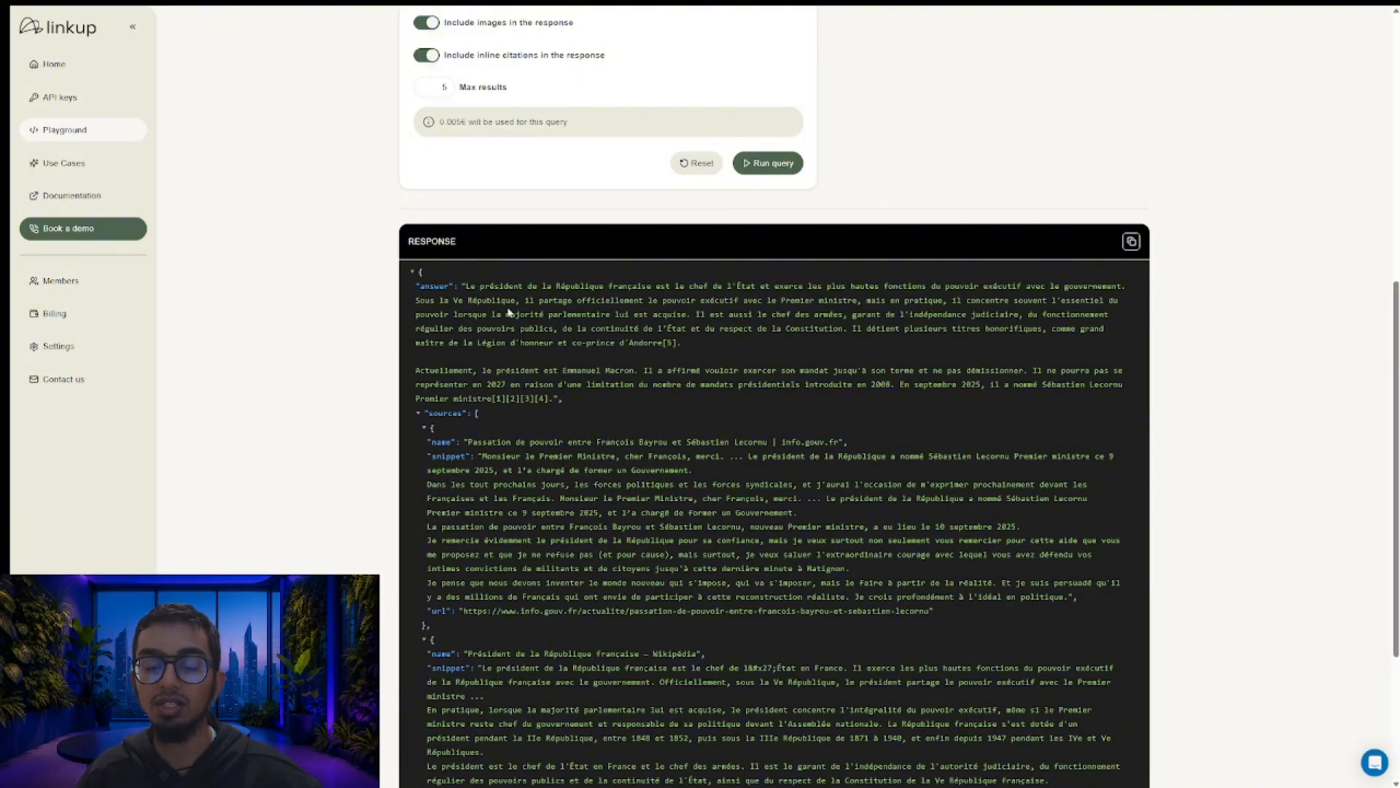
pyautogui.scroll(15, 555, 297)
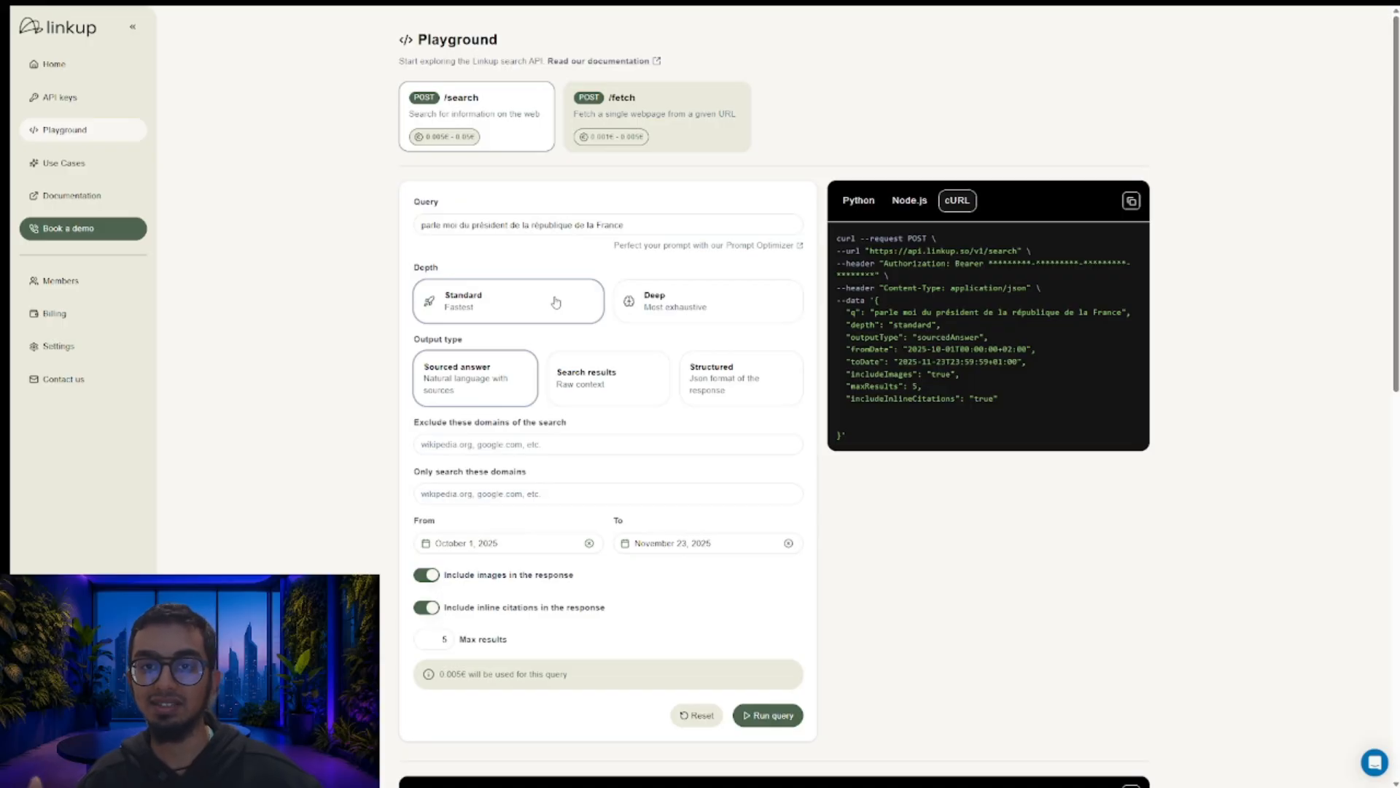
pyautogui.scroll(-5, 556, 299)
pyautogui.scroll(-6, 555, 297)
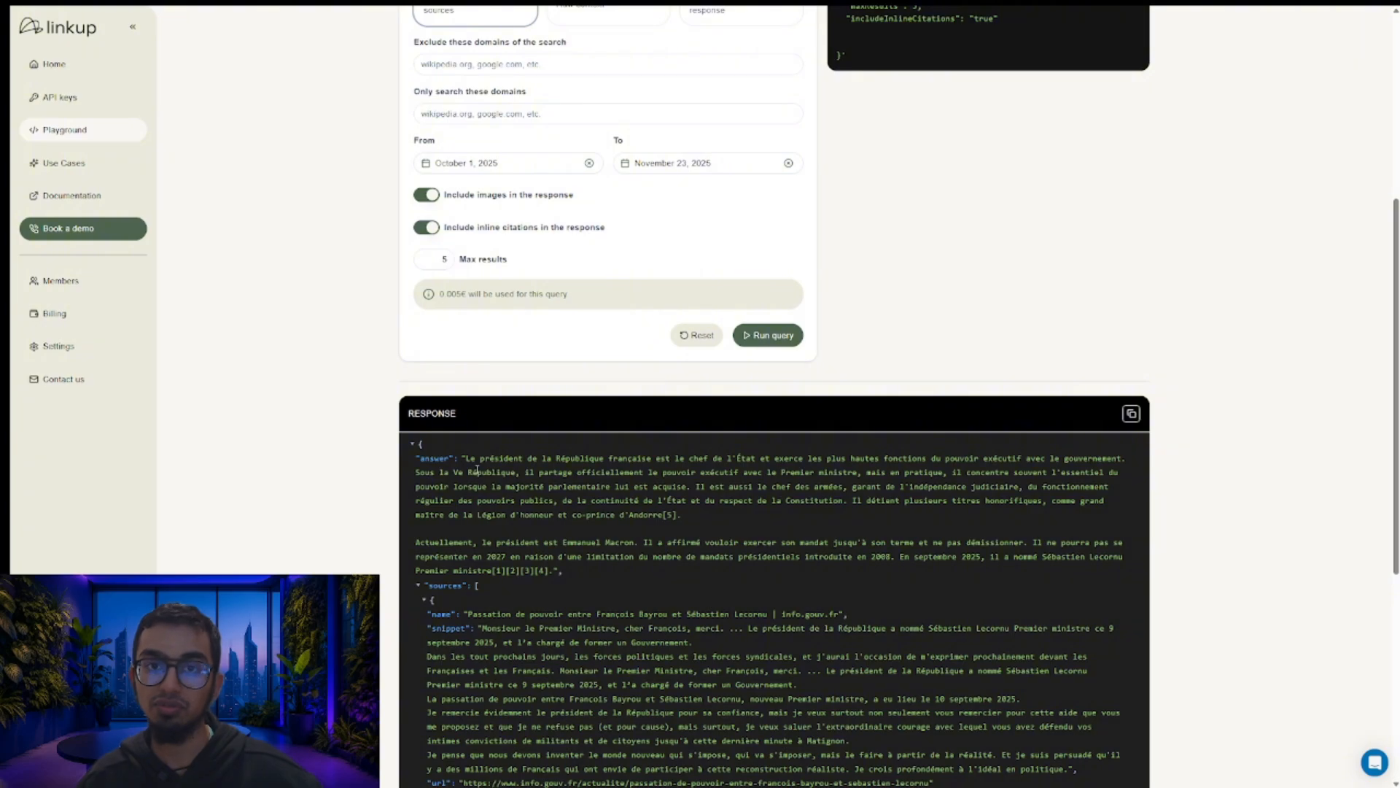
pyautogui.scroll(10, 477, 470)
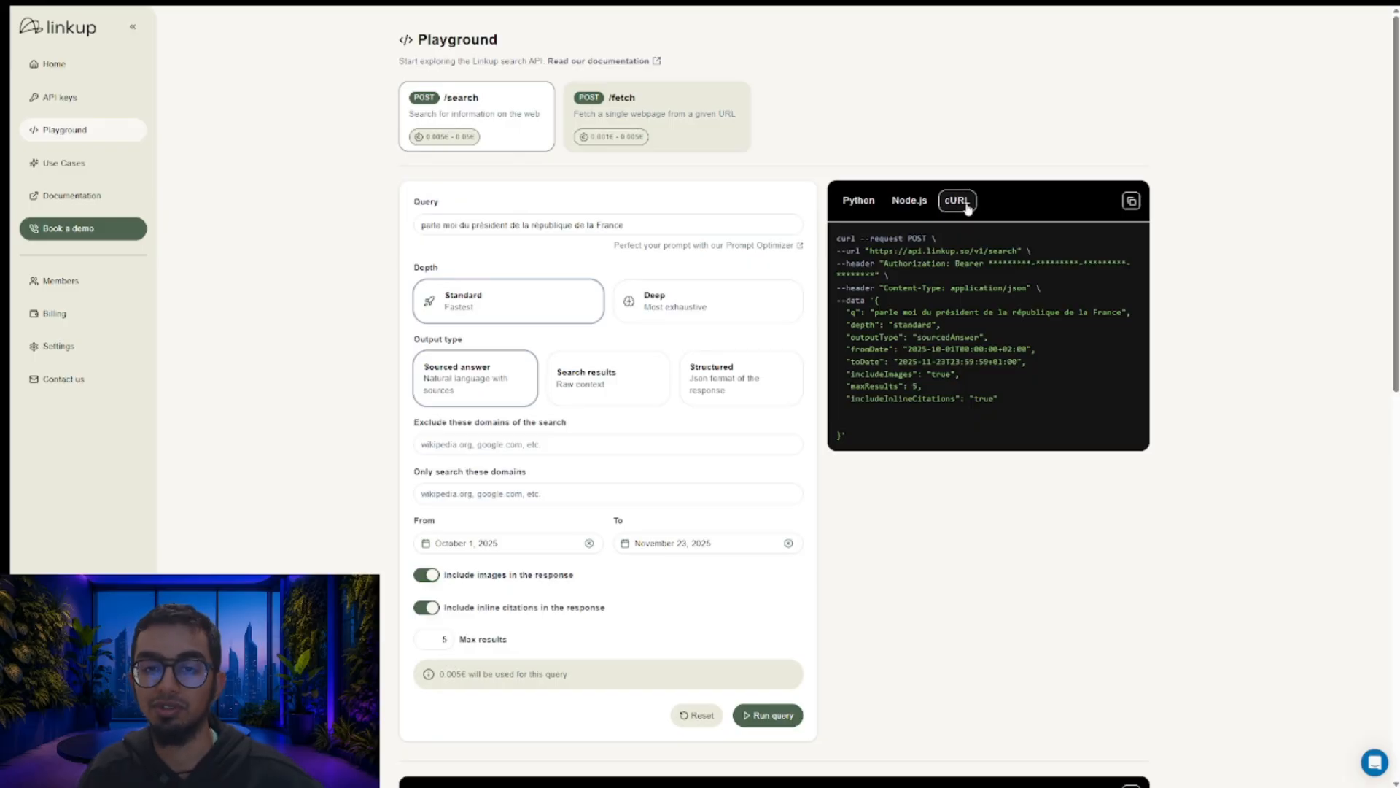
# - Copy the cURL command and switch to n8n to import it, including the API key in its Authorization header, into the HTTP Request node
pyautogui.click(1130, 202)
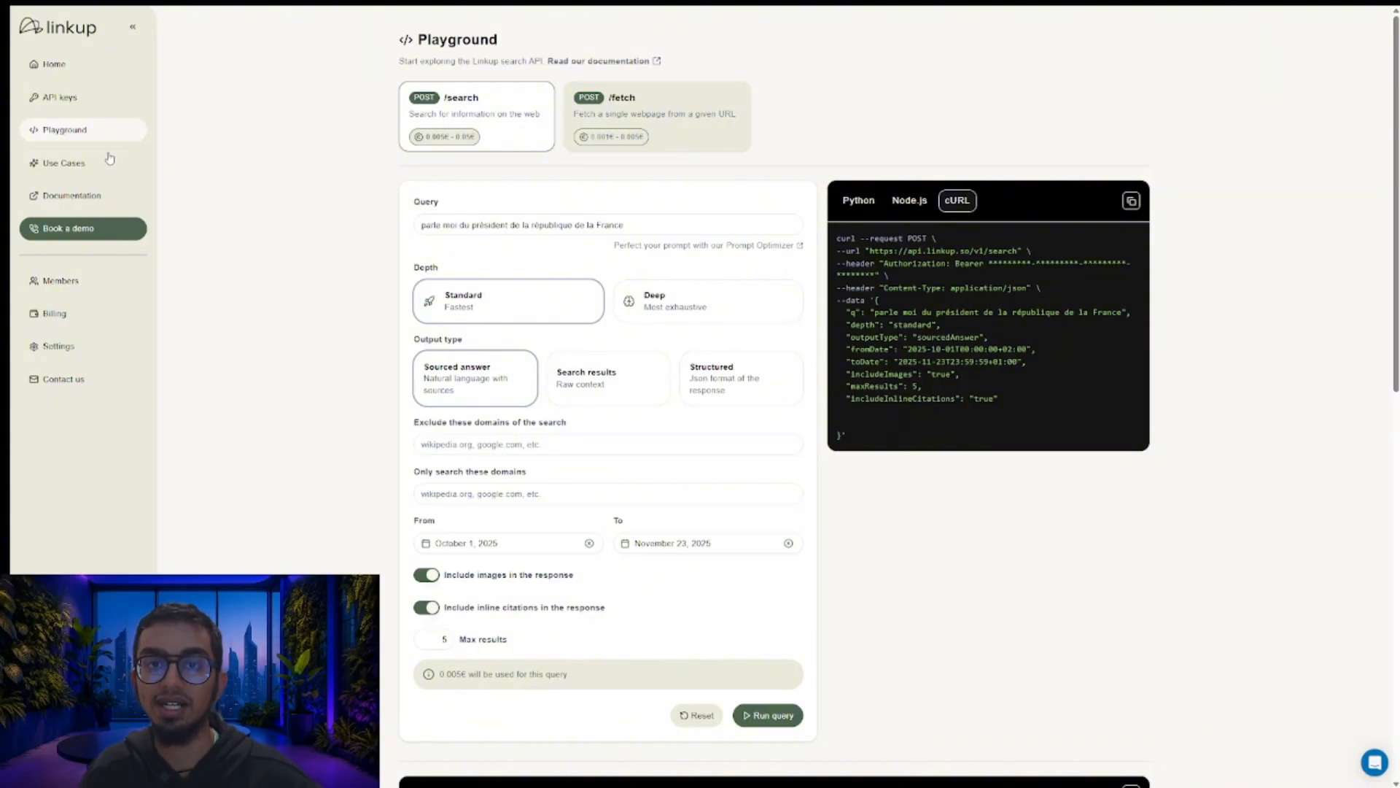
pyautogui.hotkey('alt', 'Tab')
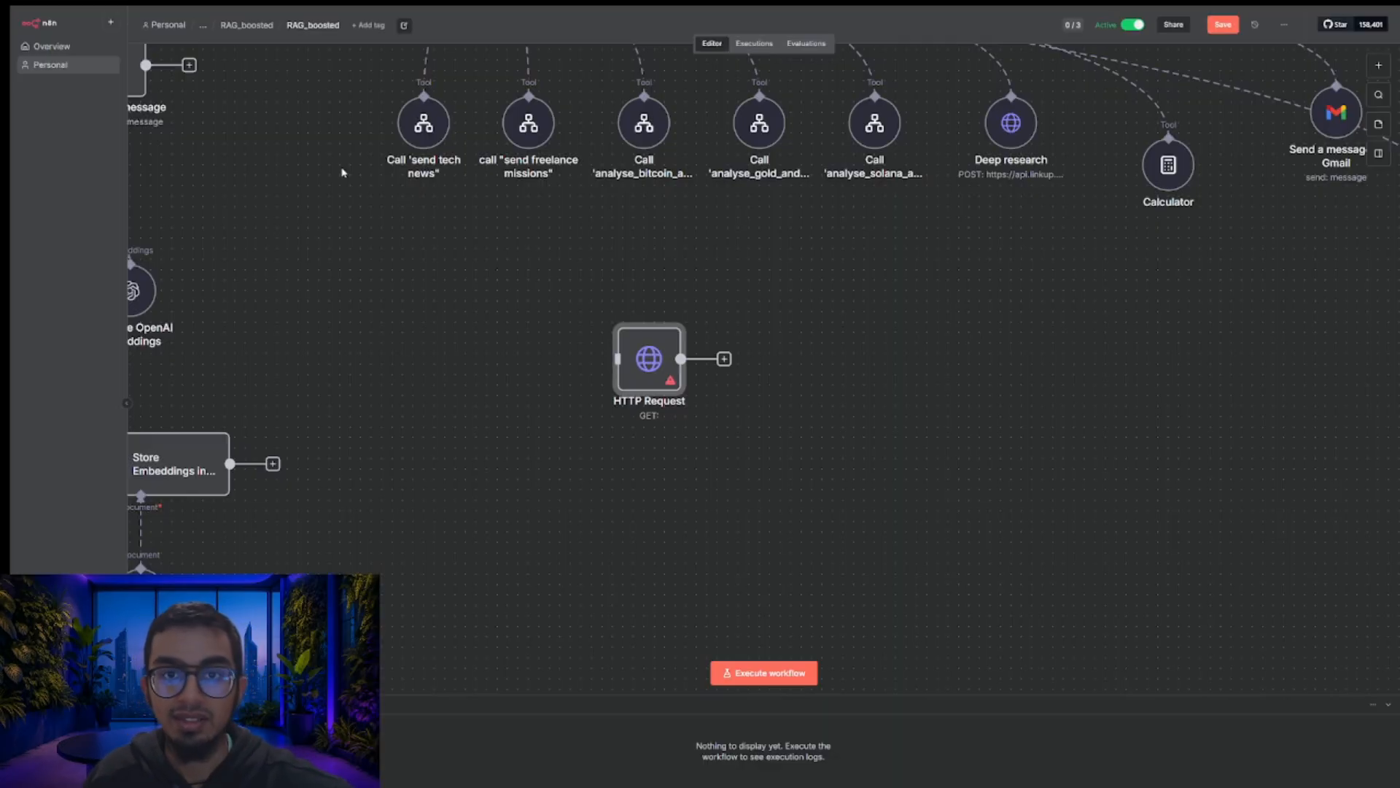
pyautogui.moveTo(658, 356)
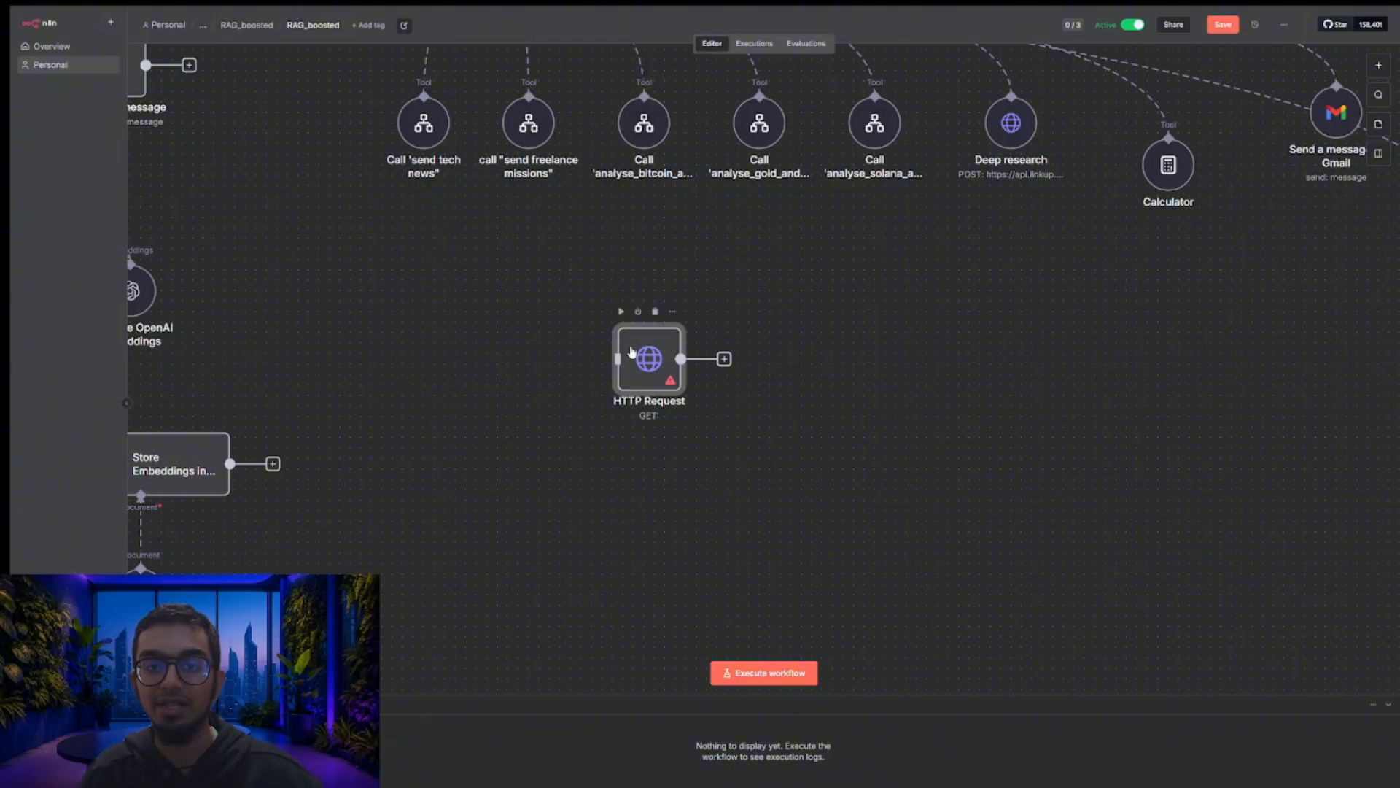
pyautogui.doubleClick(632, 352)
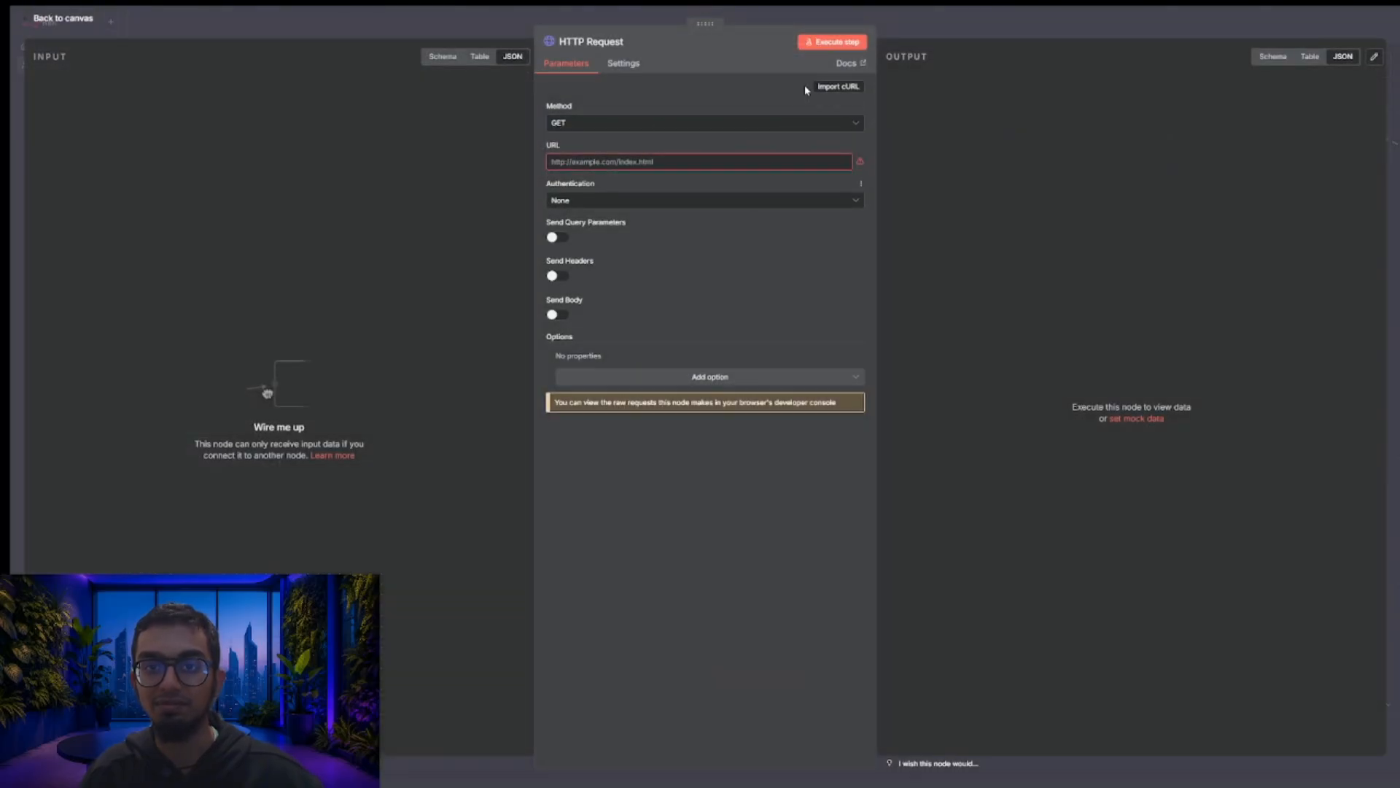
pyautogui.click(824, 85)
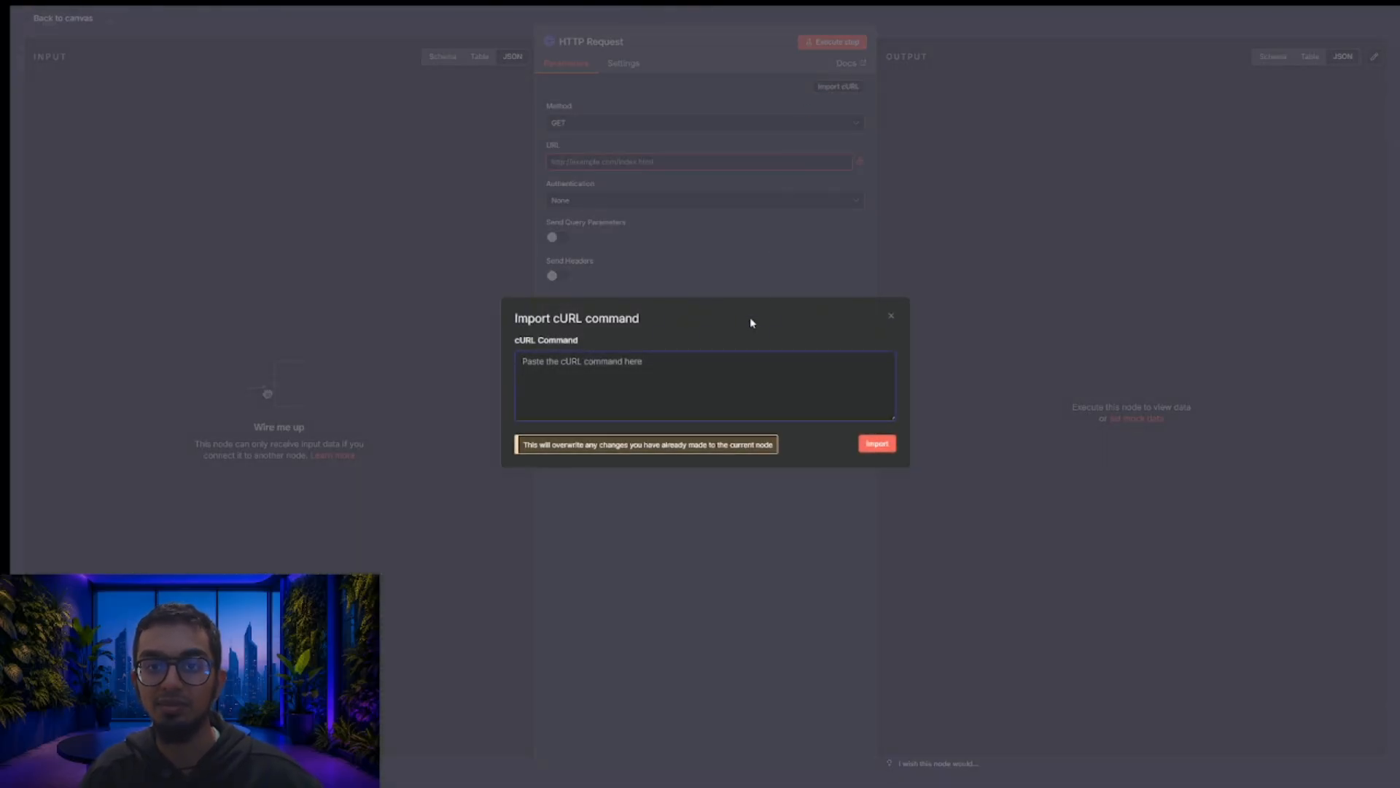
pyautogui.hotkey('ctrl', 'v')
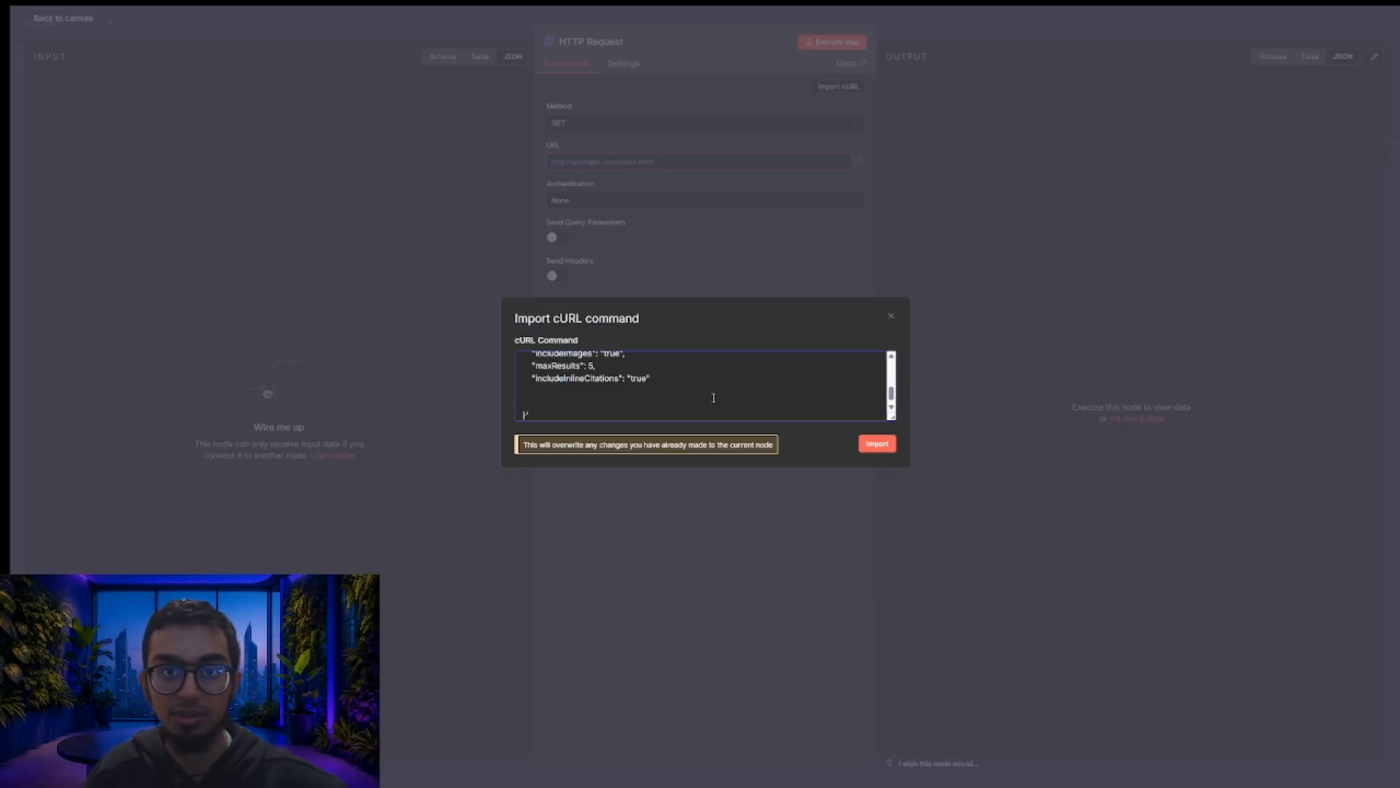
pyautogui.click(877, 444)
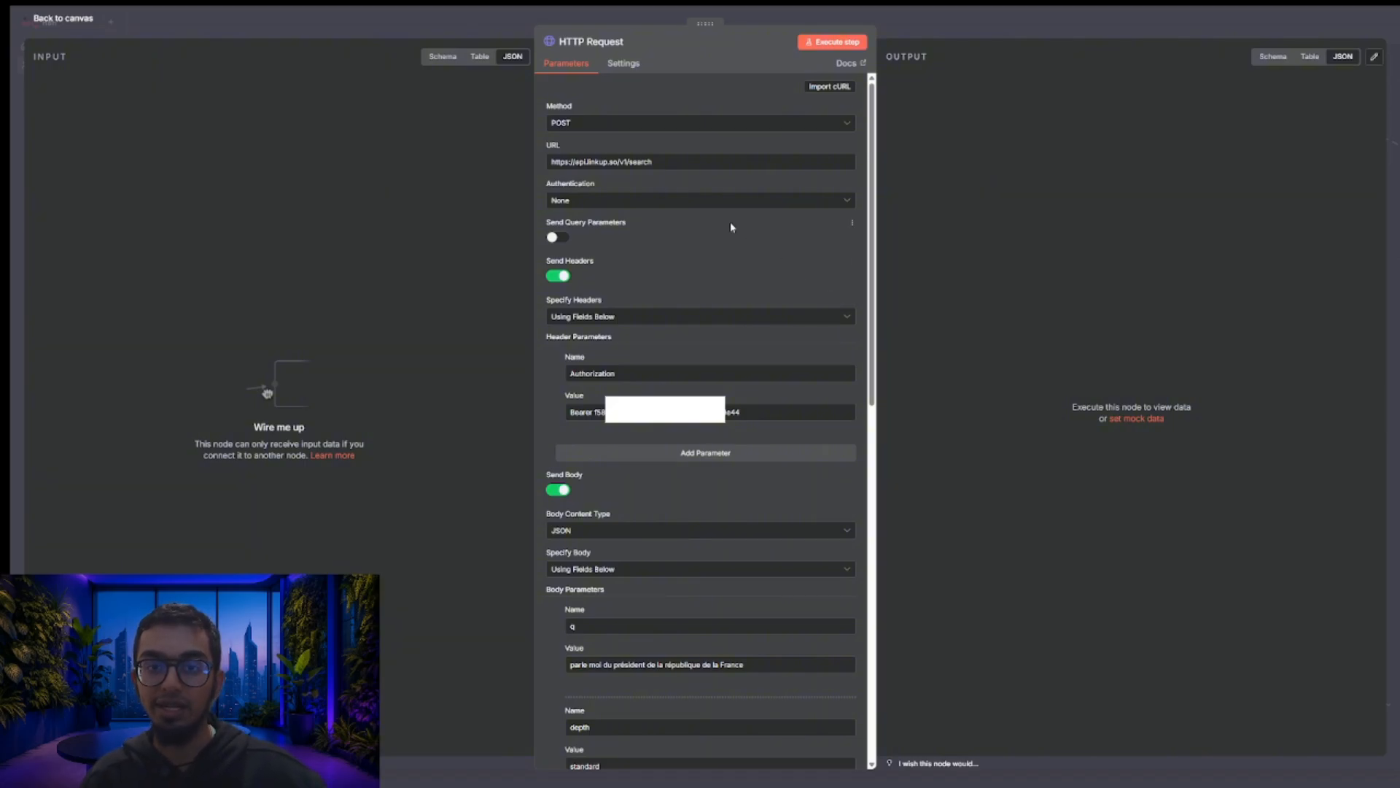
pyautogui.click(944, 21)
# - Execute the test workflow from its manual trigger through the HTTP Request and Code in JavaScript nodes
pyautogui.moveTo(481, 353)
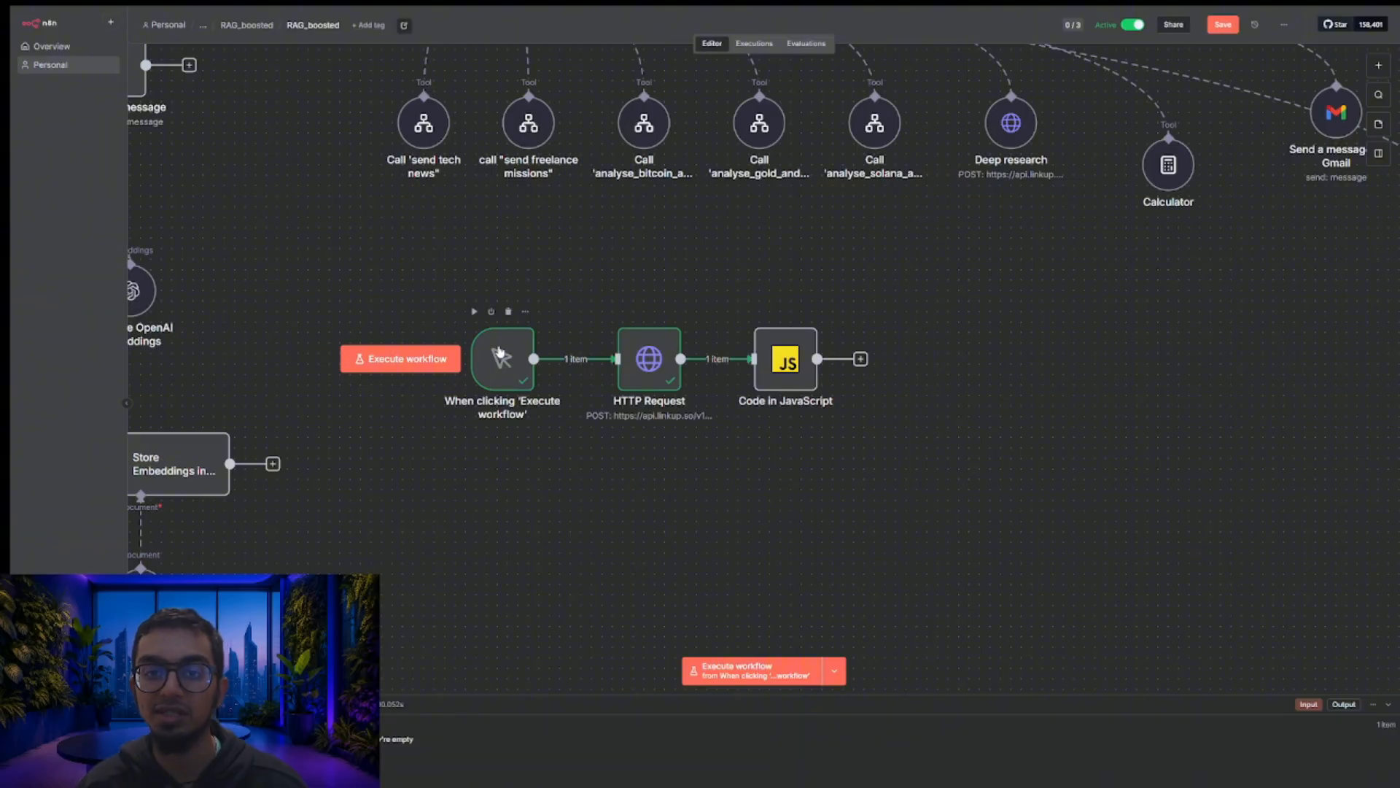
pyautogui.moveTo(600, 369)
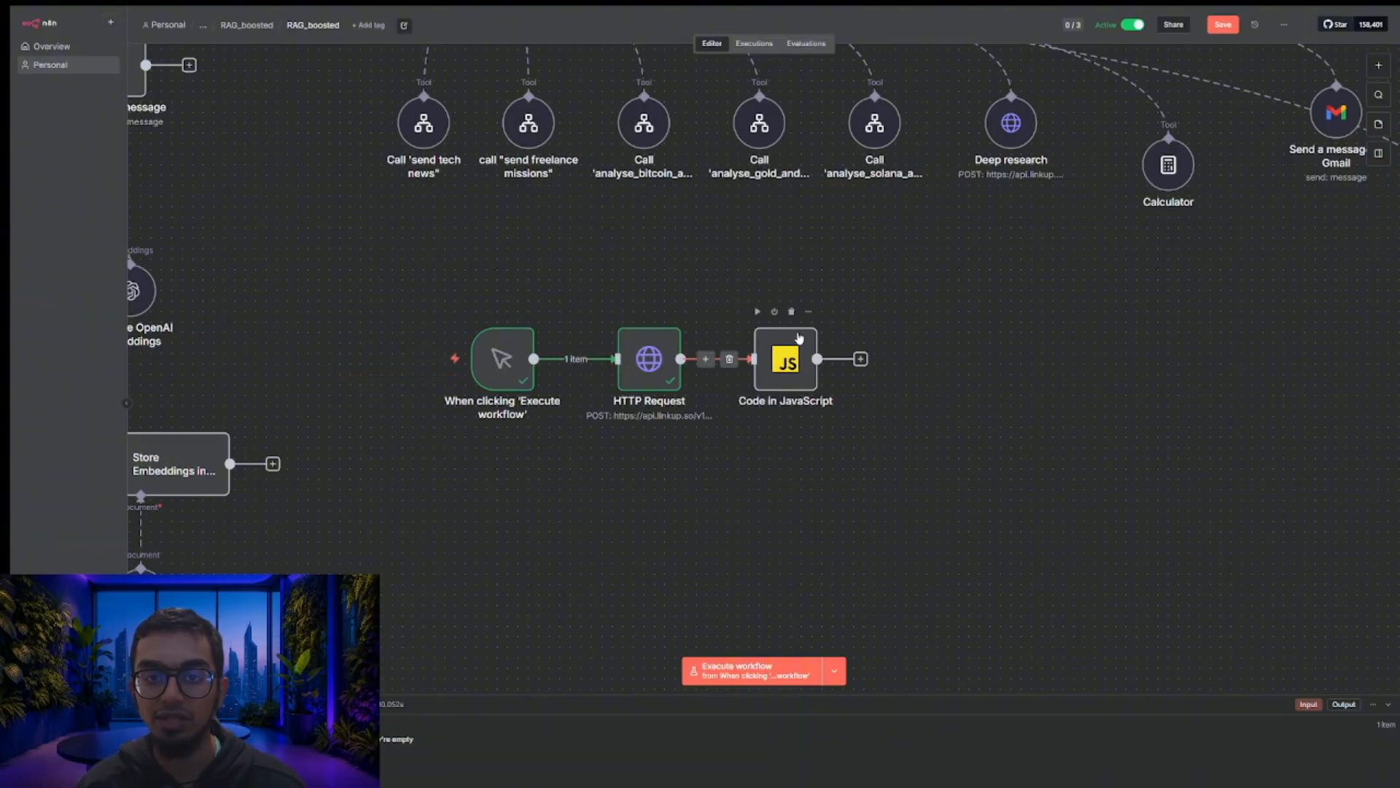
pyautogui.click(457, 358)
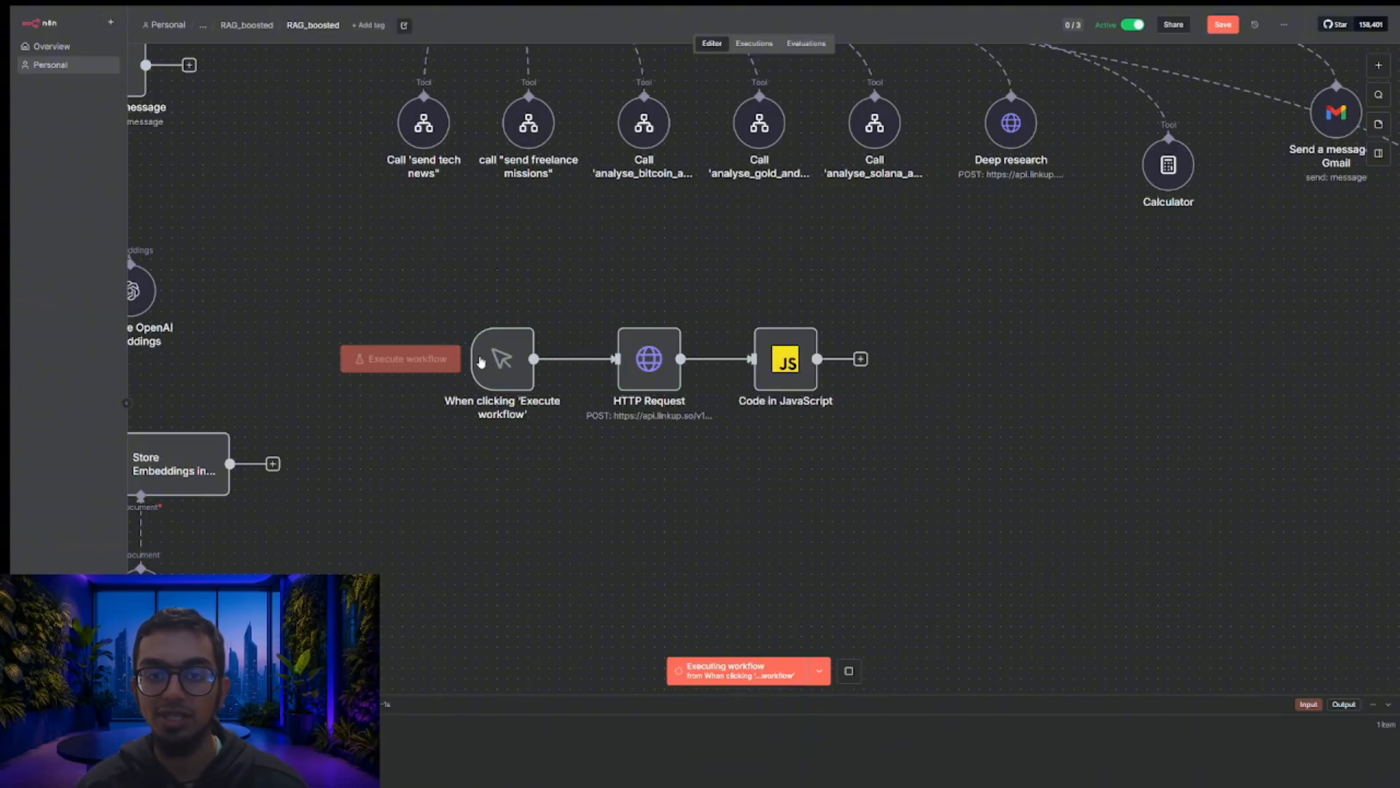
# - Inspect the answer, sources and snippets that the Code in JavaScript node receives from the HTTP Request, and return to the canvas
pyautogui.doubleClick(801, 350)
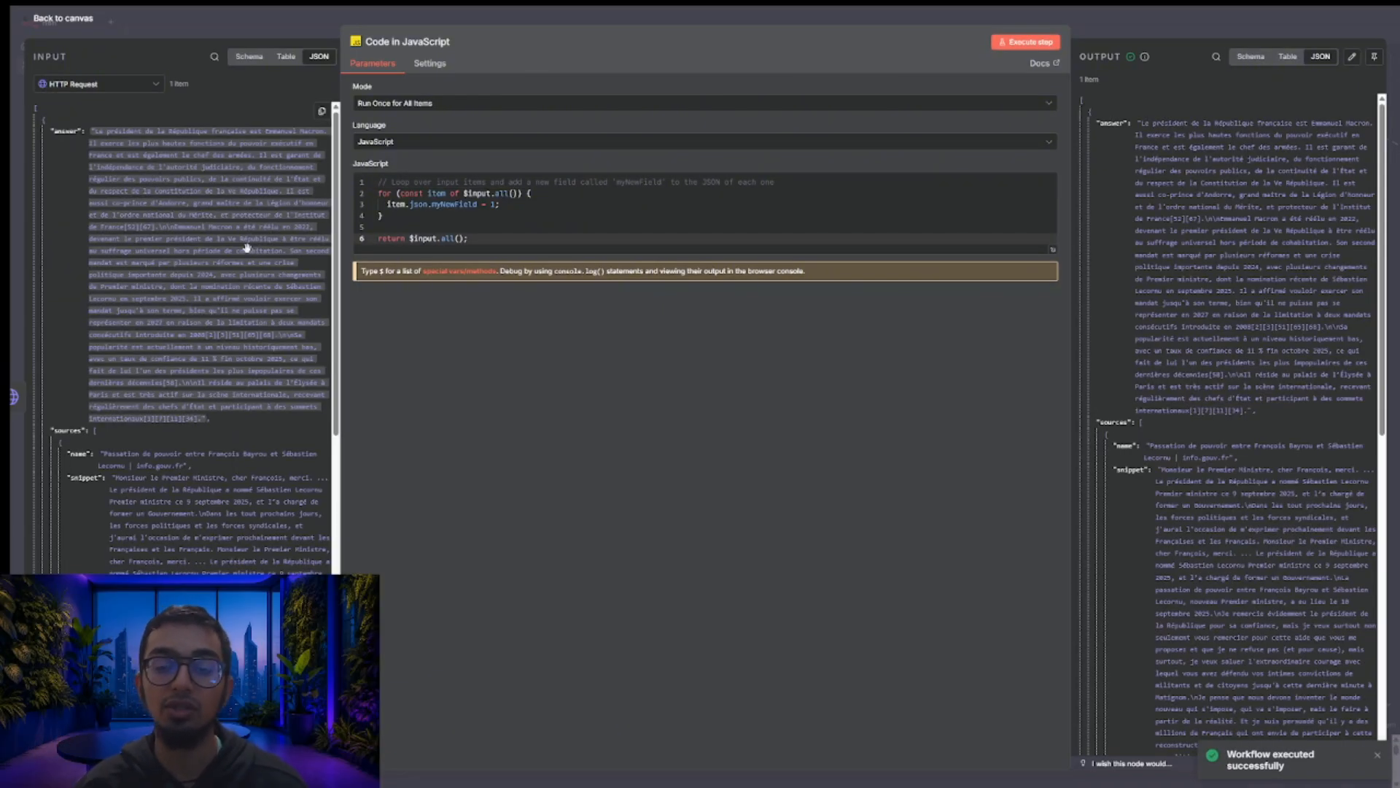
pyautogui.scroll(-3, 146, 300)
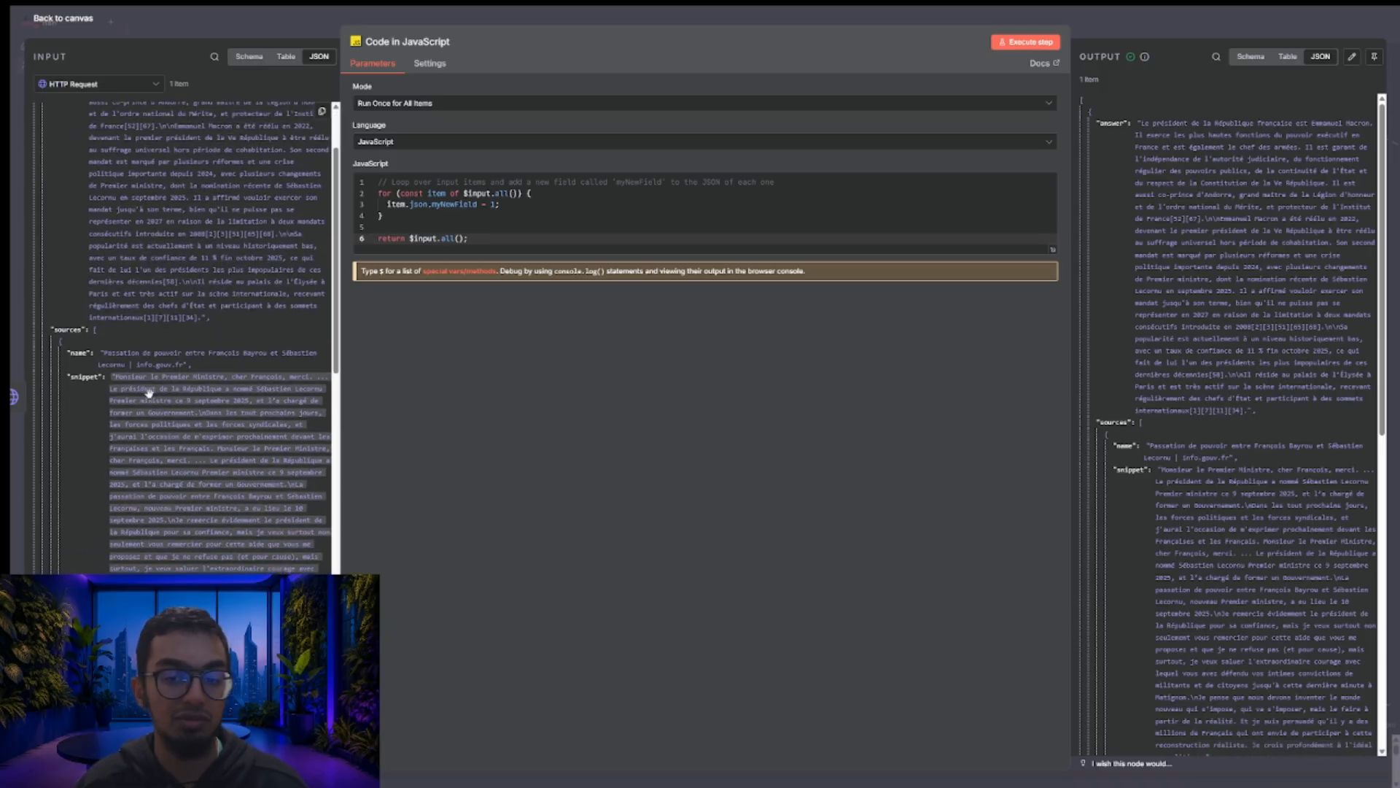
pyautogui.scroll(-1, 115, 557)
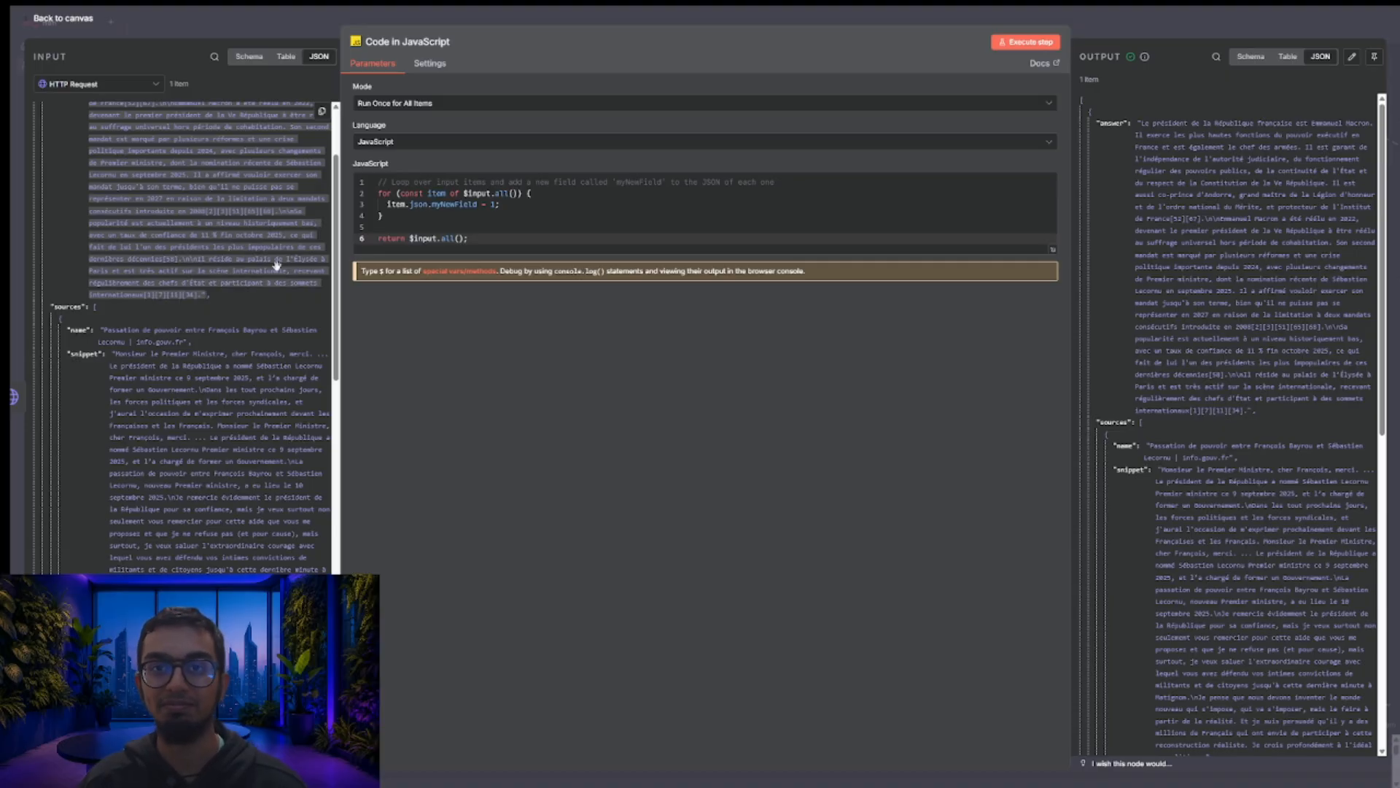
pyautogui.press('Escape')
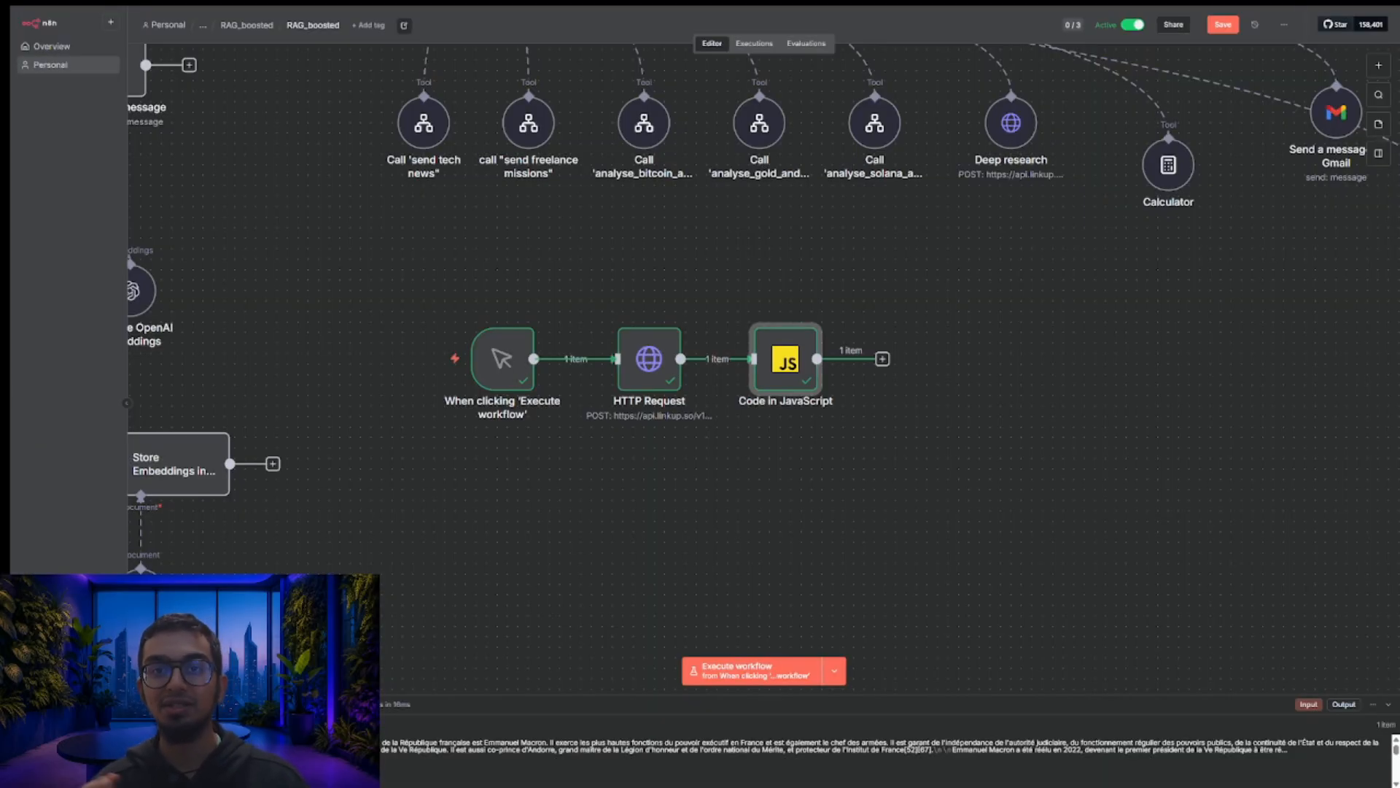